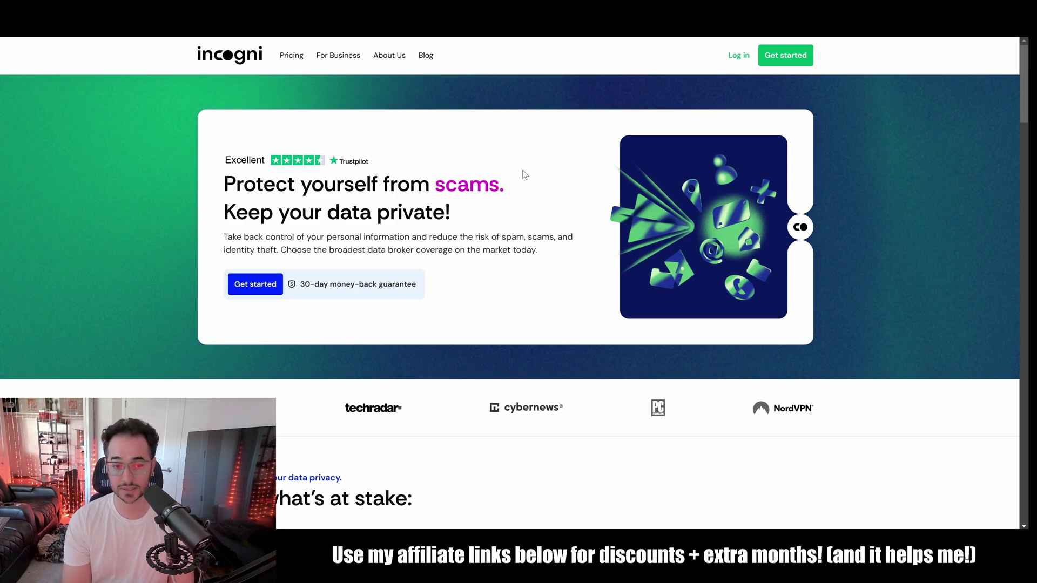
# - Open the Incogni Pricing page and scroll through the Individual plan prices
pyautogui.click(292, 56)
pyautogui.scroll(-2, 405, 241)
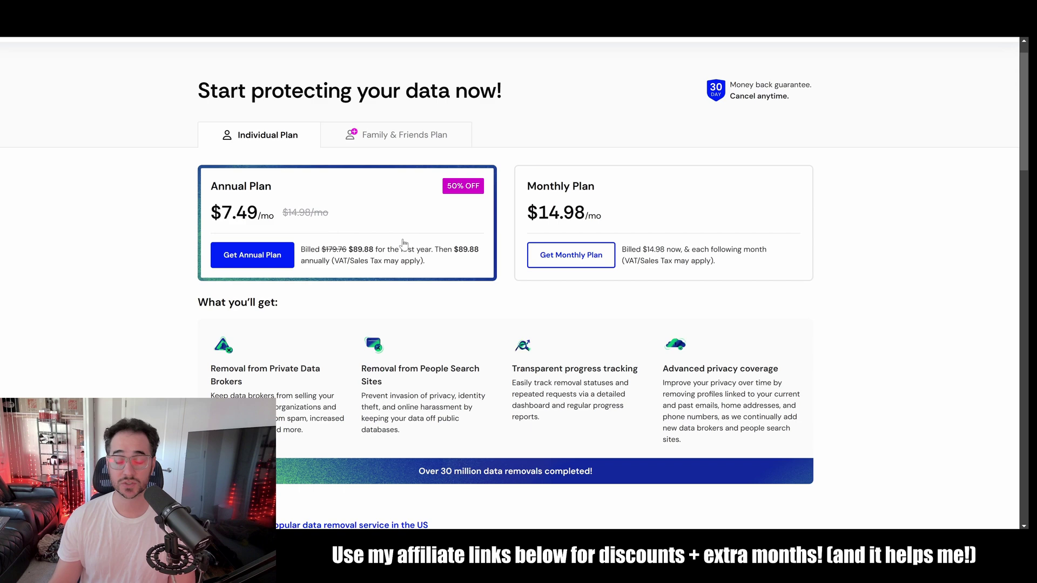
pyautogui.scroll(2, 471, 233)
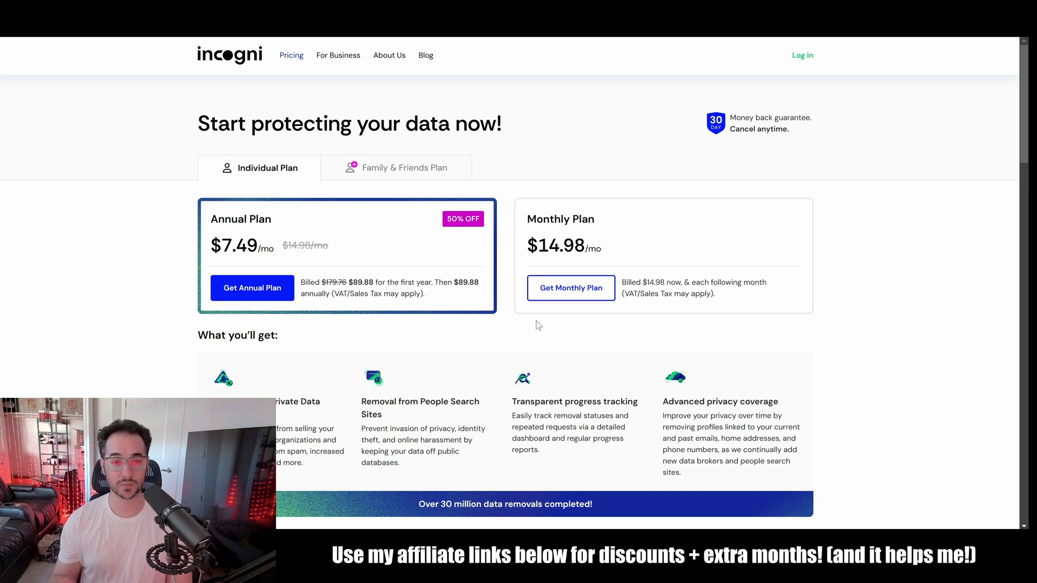
pyautogui.scroll(-2, 545, 329)
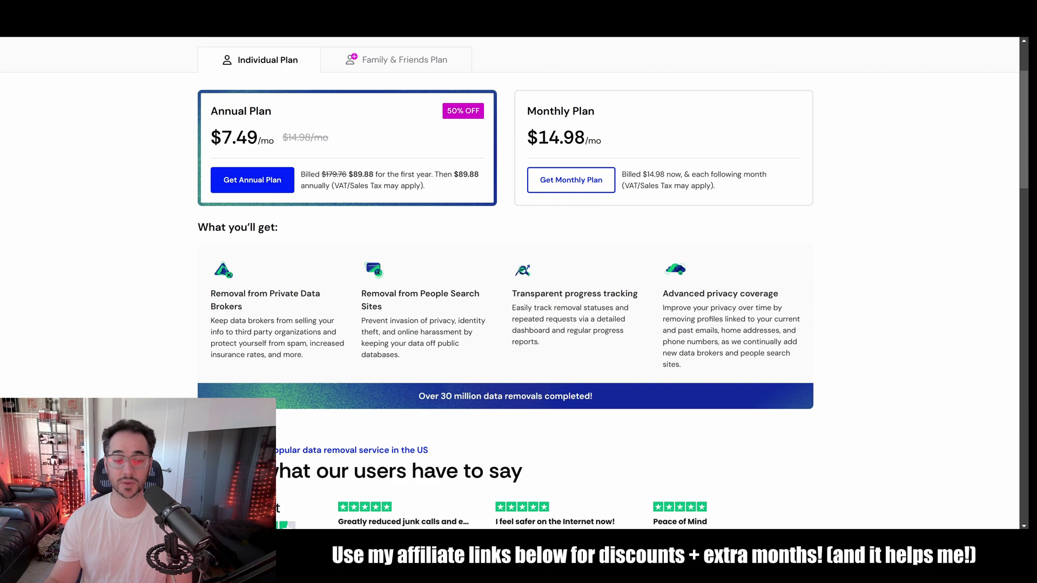
pyautogui.scroll(2, 543, 344)
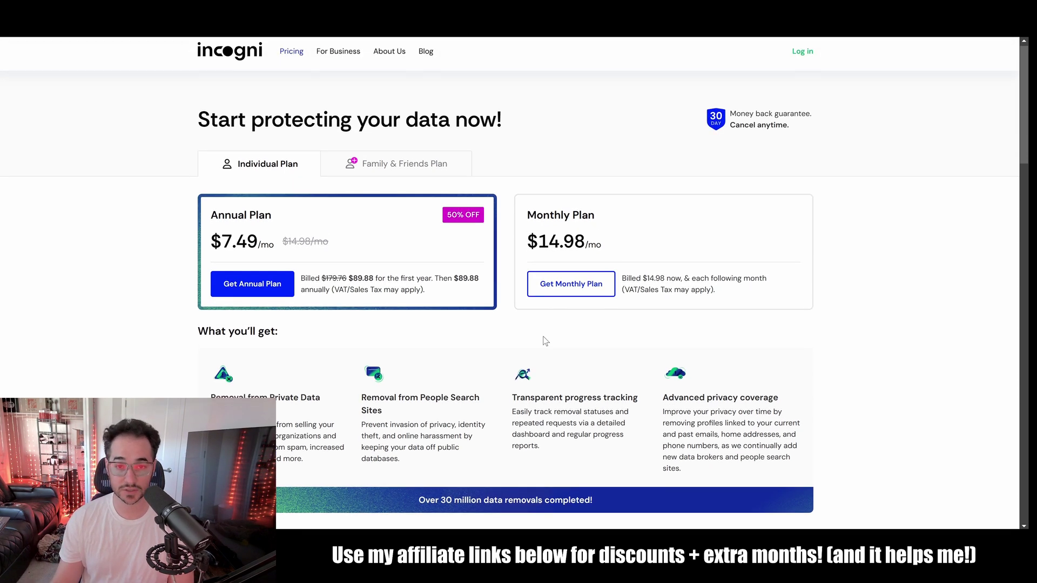
pyautogui.scroll(-1, 543, 344)
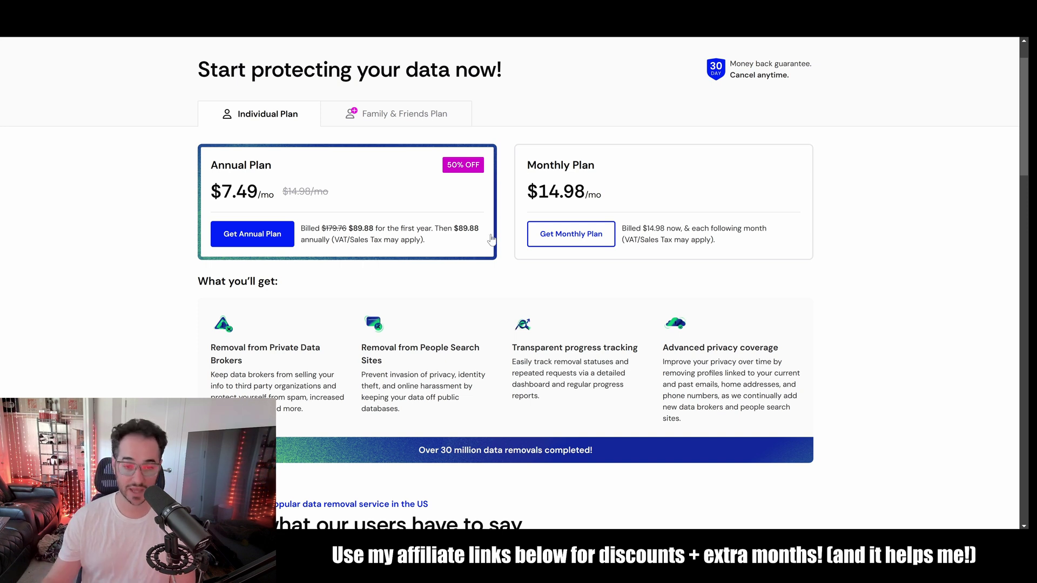
# - Compare the Family & Friends Plan prices against the Individual Plan prices
pyautogui.click(442, 120)
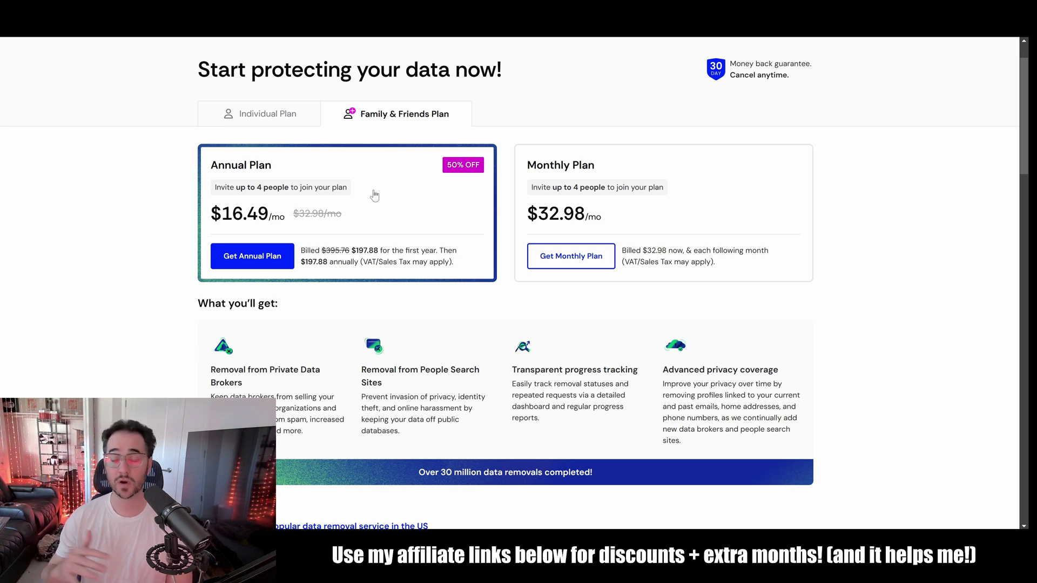
pyautogui.click(262, 114)
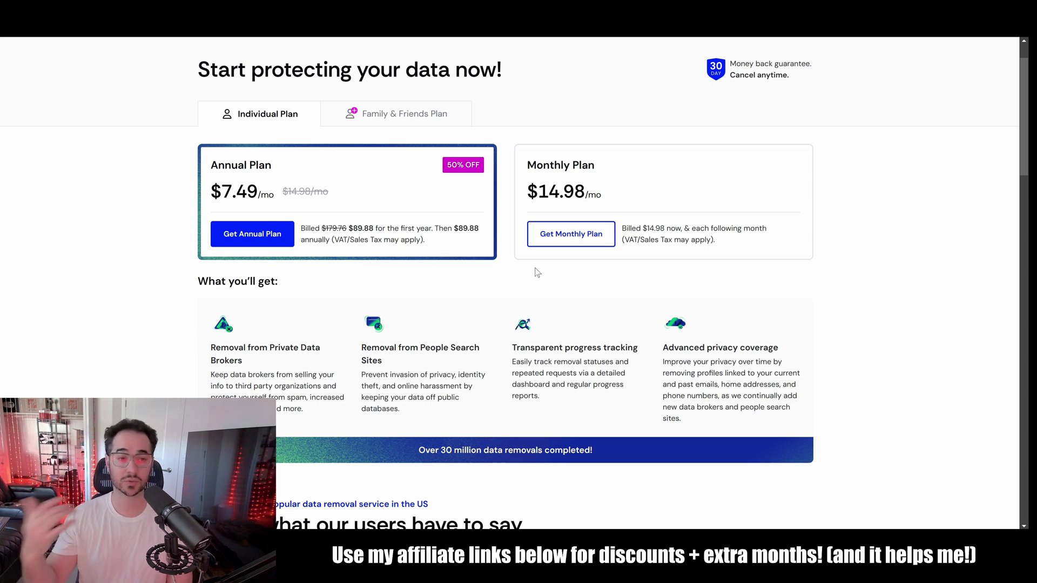
pyautogui.scroll(1, 551, 268)
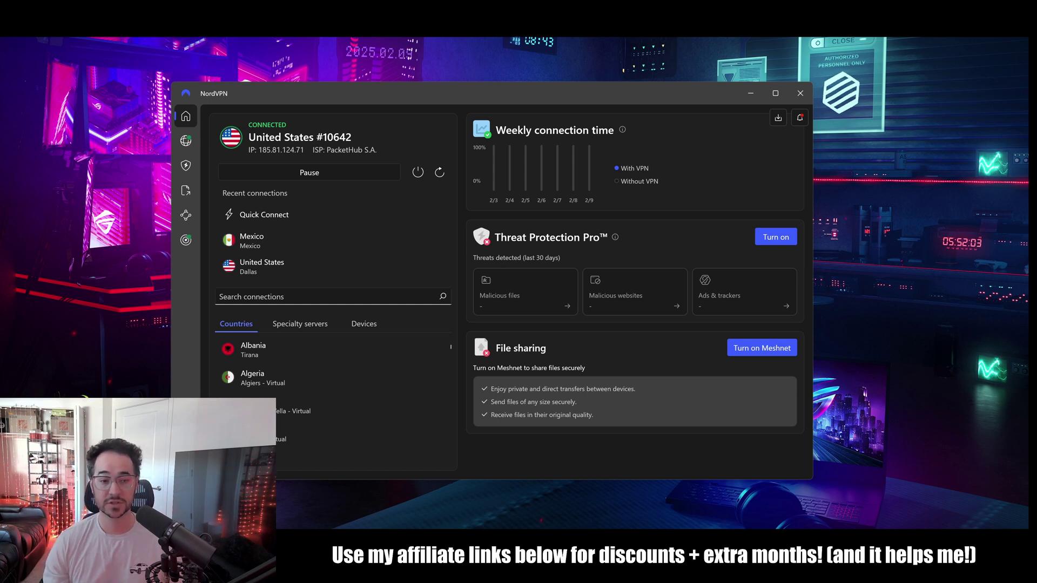
# - Drag the NordVPN window by its title bar slightly right and upward
pyautogui.moveTo(517, 92); pyautogui.dragTo(570, 76)
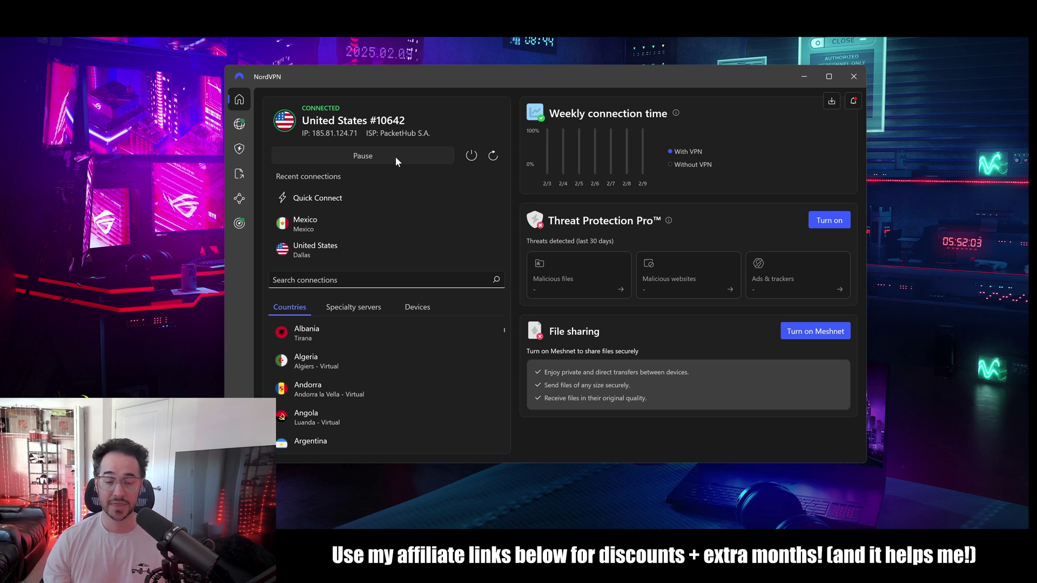
# - Open the Pause options and close them without pausing the VPN
pyautogui.click(396, 158)
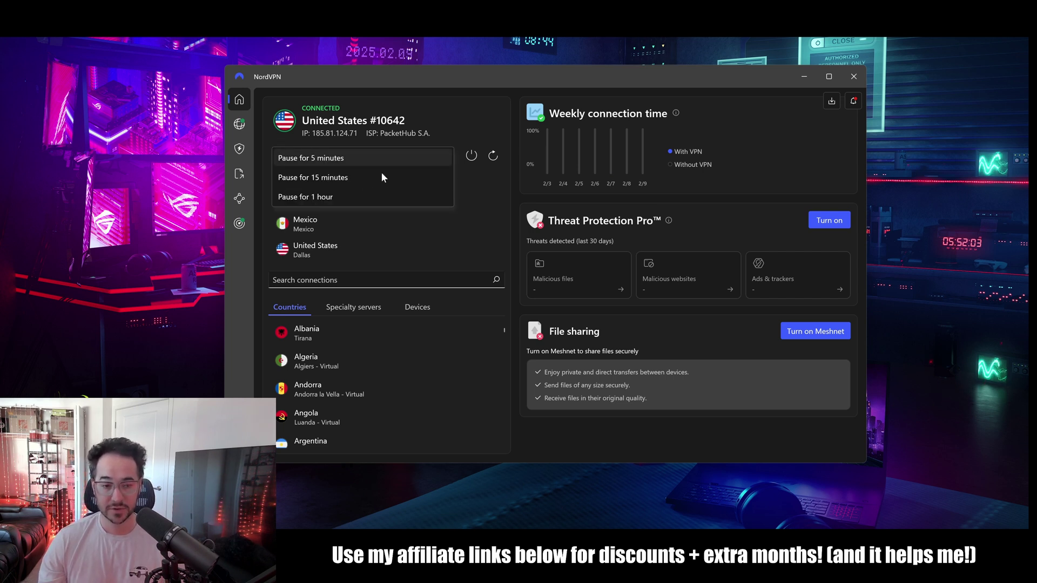
pyautogui.click(472, 102)
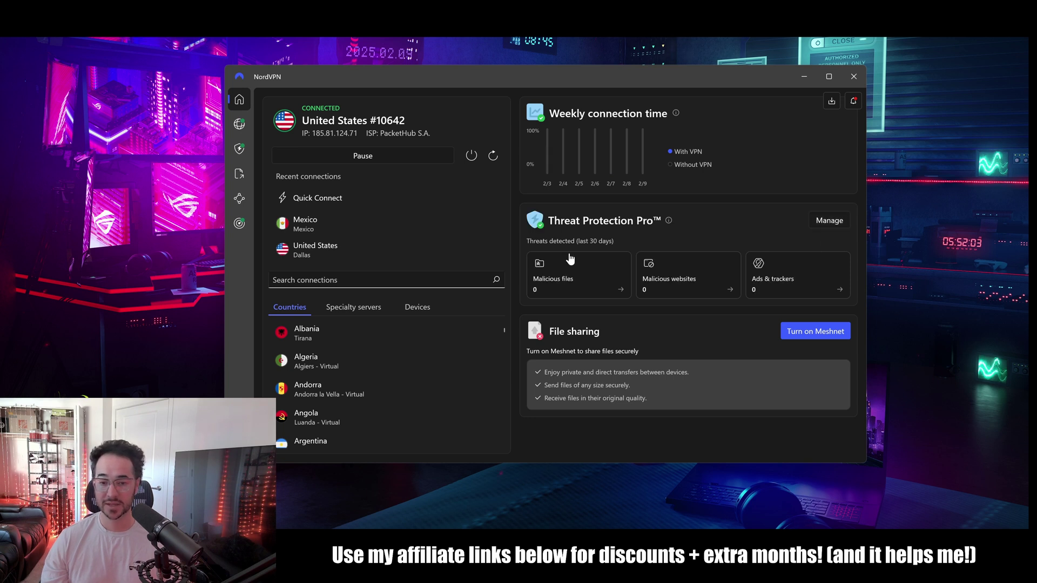
# - Turn off Advanced browsing protection, Ad and tracker blocker, and Anti-malware in Threat Protection Pro
pyautogui.click(832, 222)
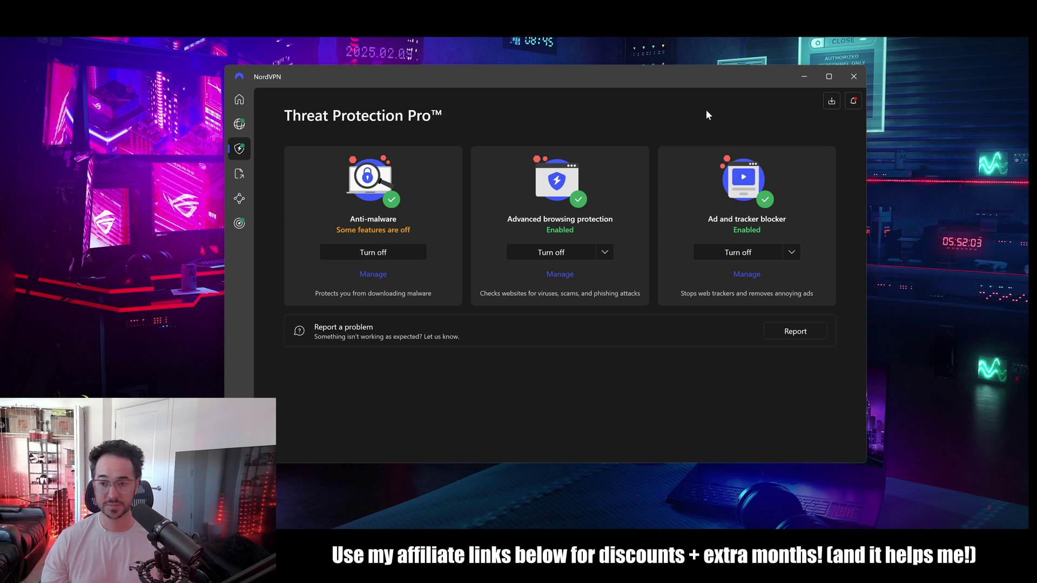
pyautogui.click(244, 104)
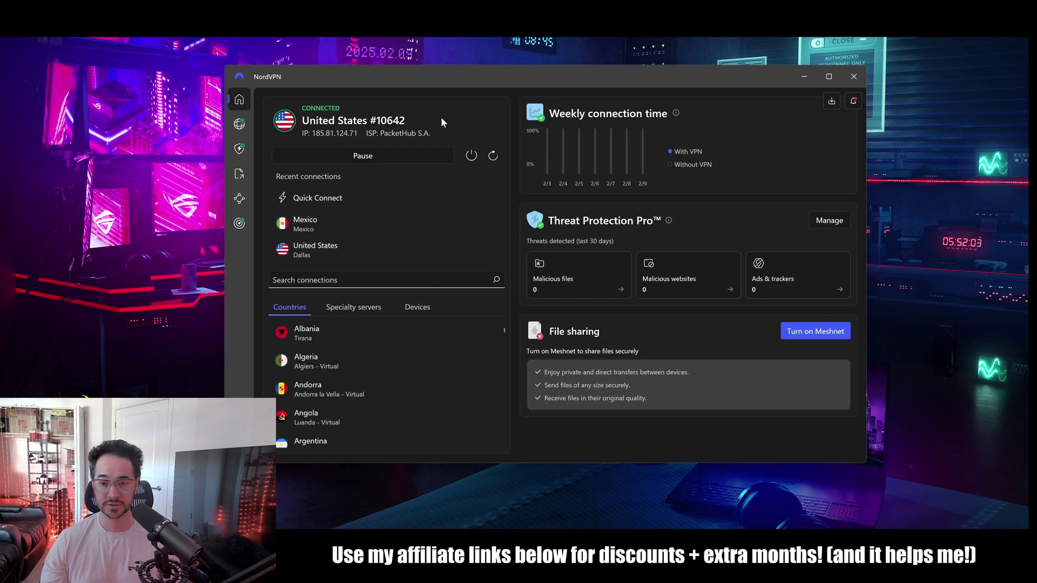
pyautogui.click(835, 218)
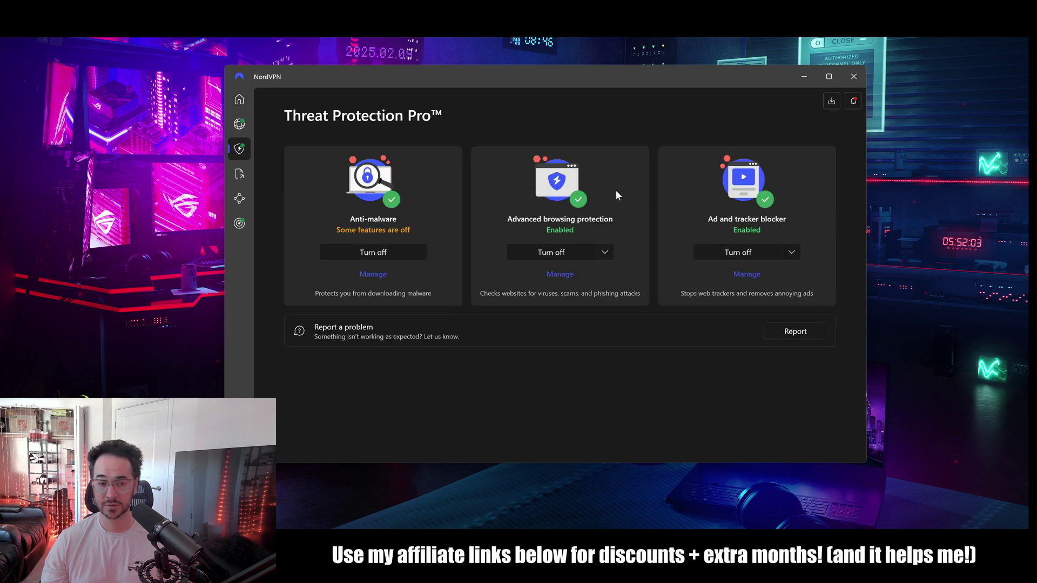
pyautogui.click(574, 255)
pyautogui.click(741, 251)
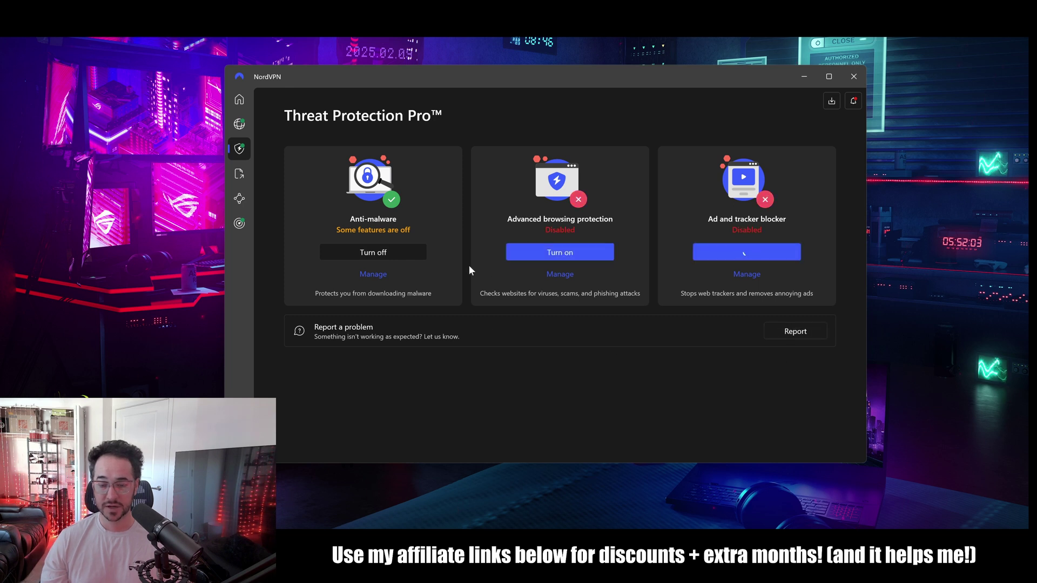
pyautogui.click(374, 254)
pyautogui.click(243, 102)
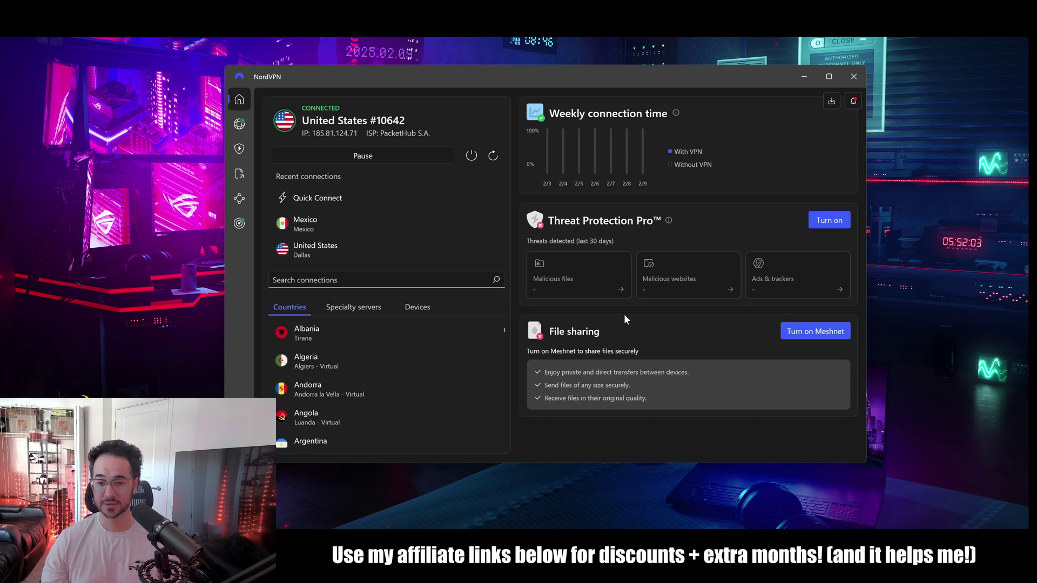
# - Re-enable Threat Protection Pro, then switch off all three of its features again
pyautogui.click(830, 221)
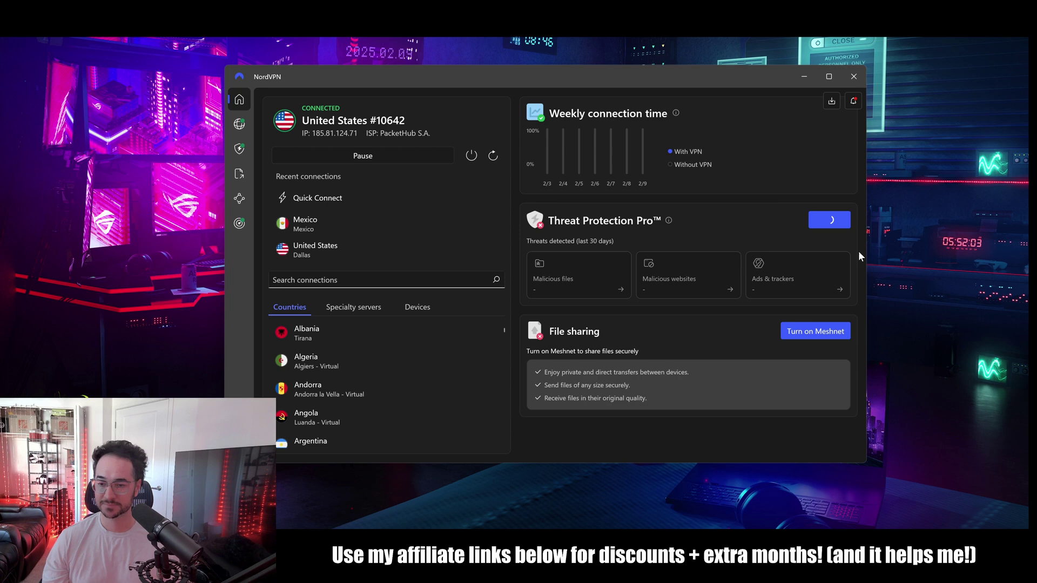
pyautogui.click(830, 220)
pyautogui.click(750, 254)
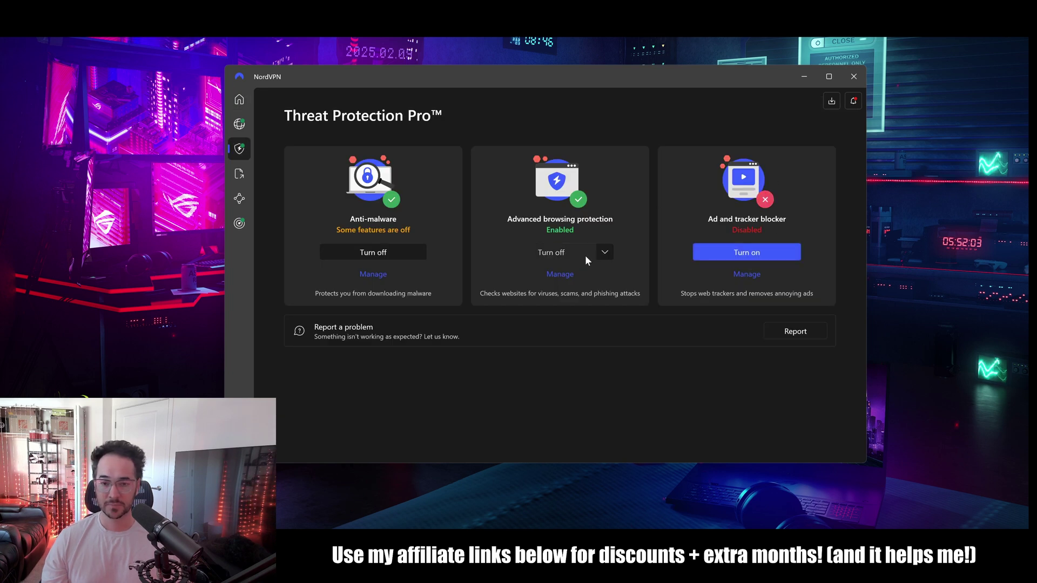
pyautogui.click(549, 250)
pyautogui.click(377, 253)
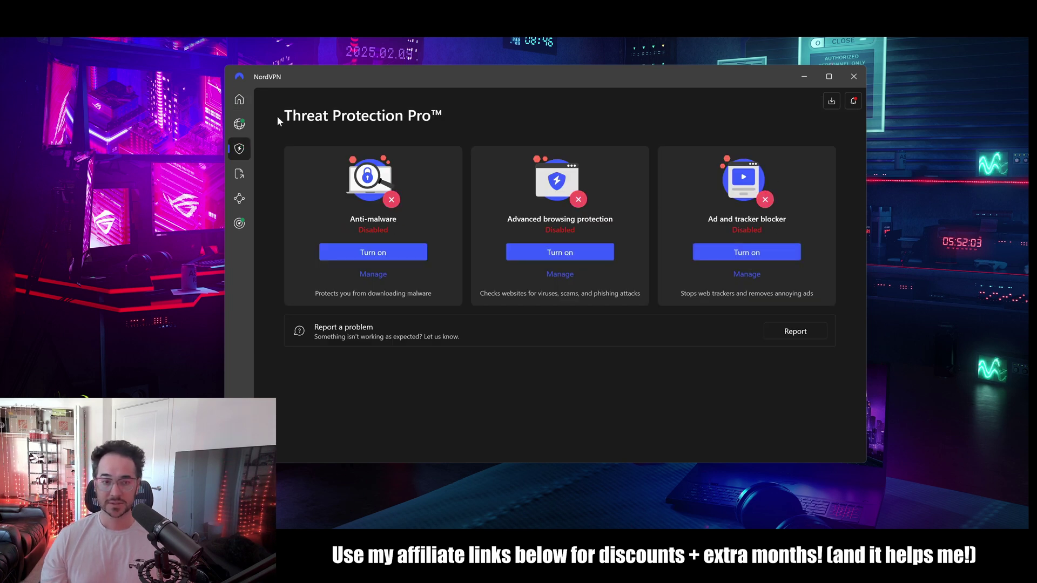
pyautogui.click(241, 103)
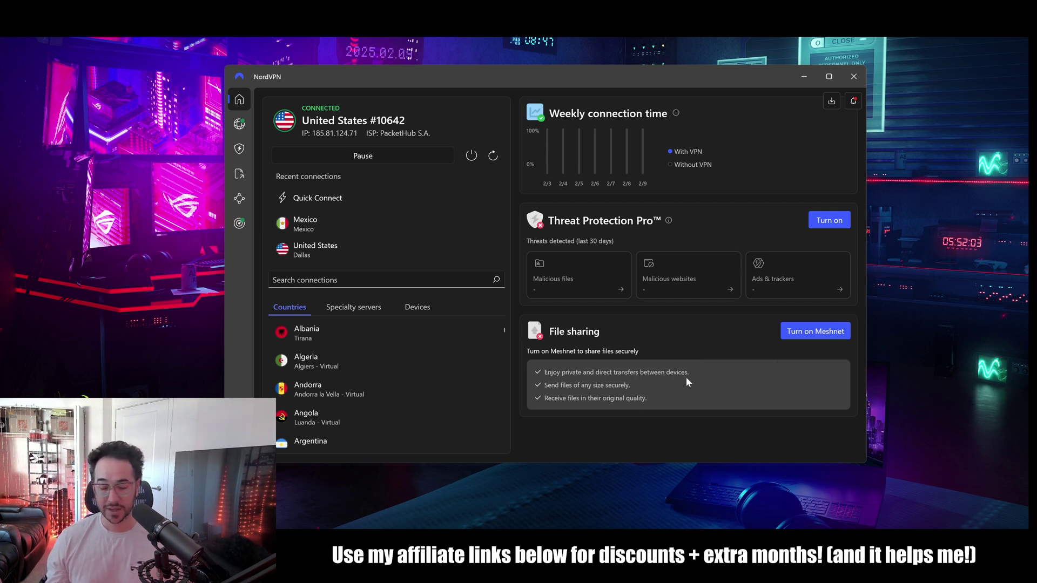
# - Switch between the server map and Home, pan the map toward Africa and South America
pyautogui.click(239, 123)
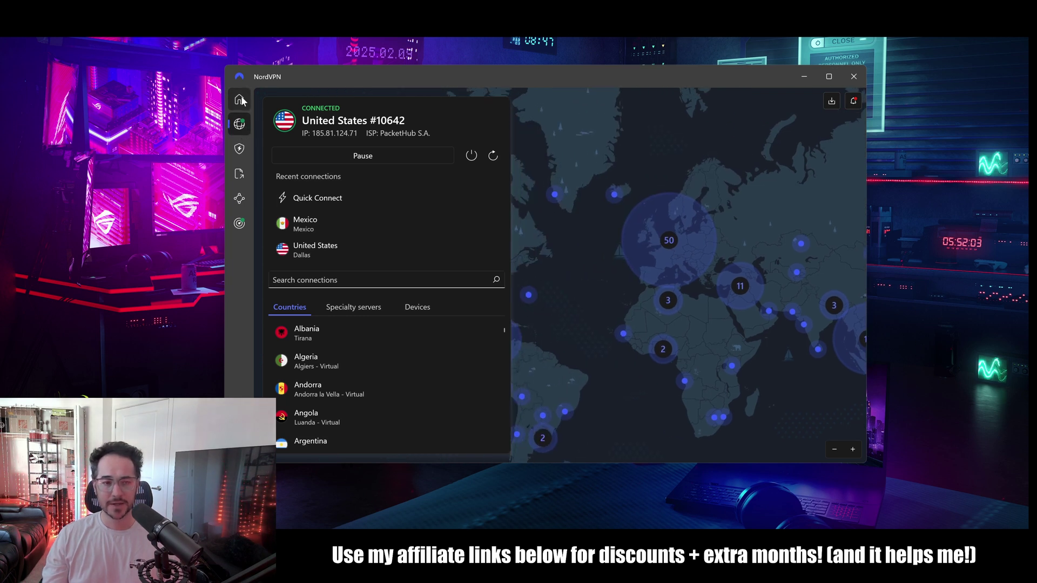
pyautogui.click(236, 101)
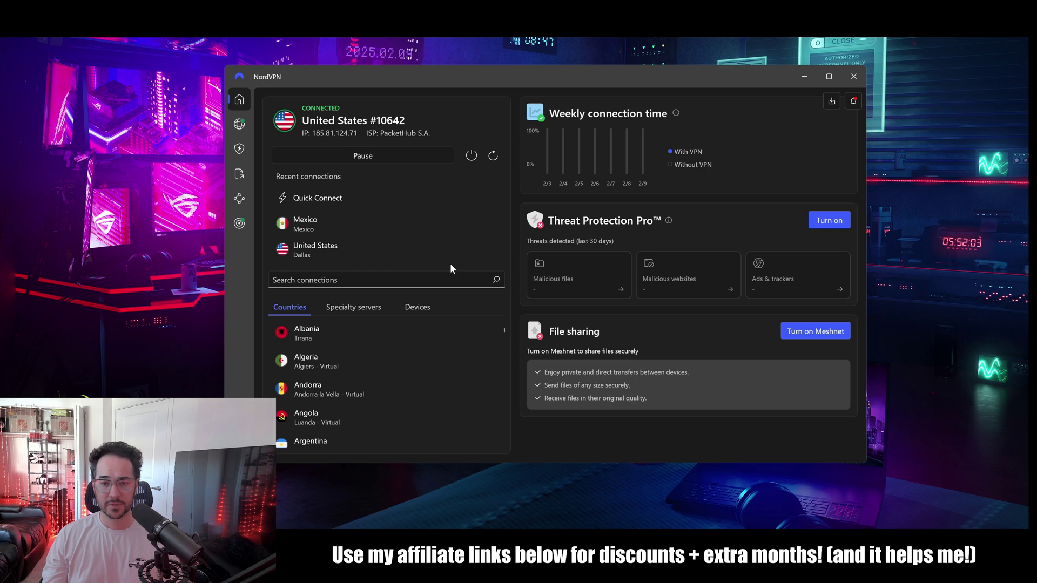
pyautogui.click(236, 126)
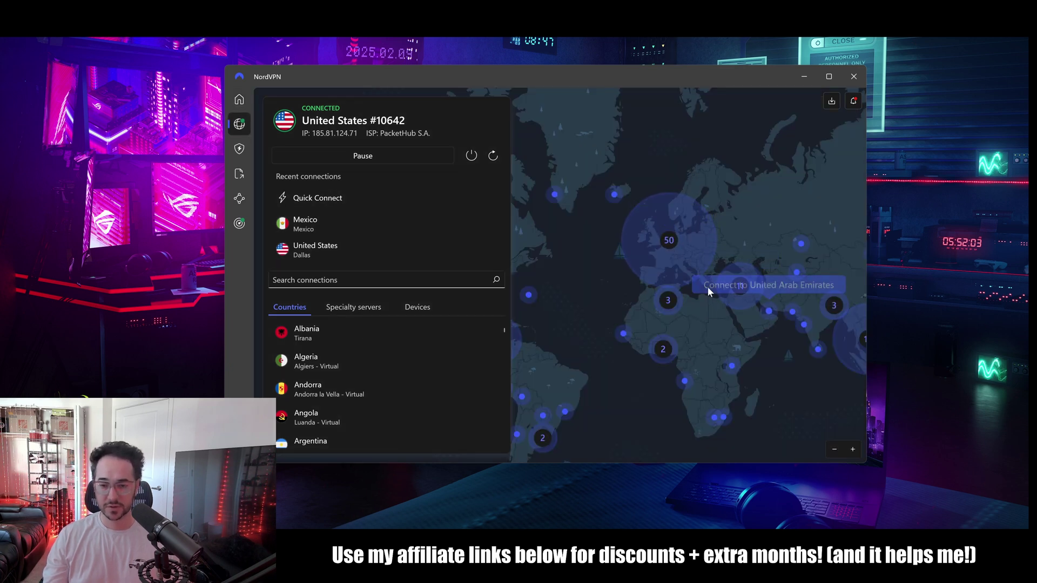
pyautogui.click(239, 100)
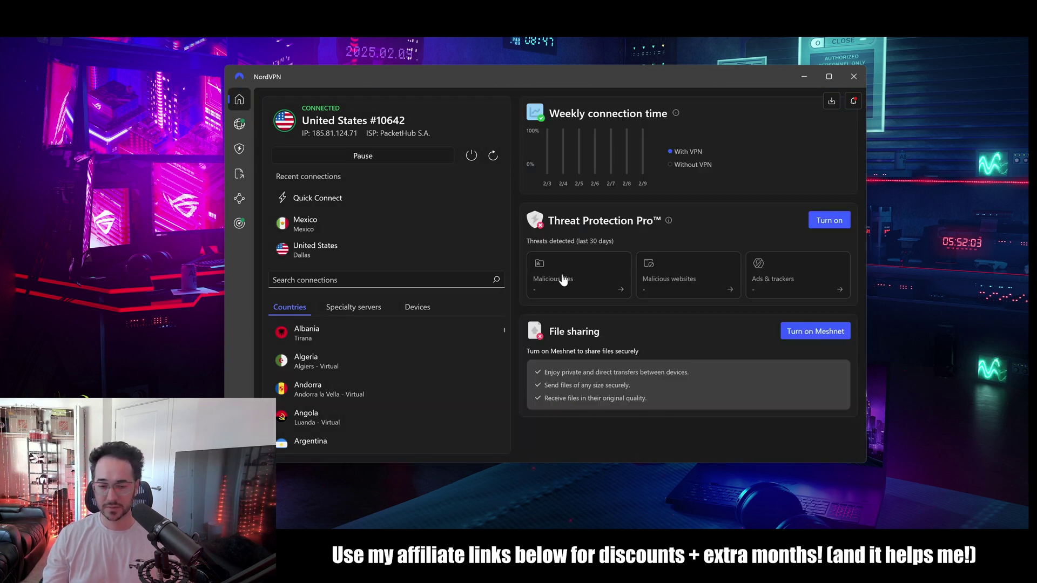
pyautogui.click(239, 124)
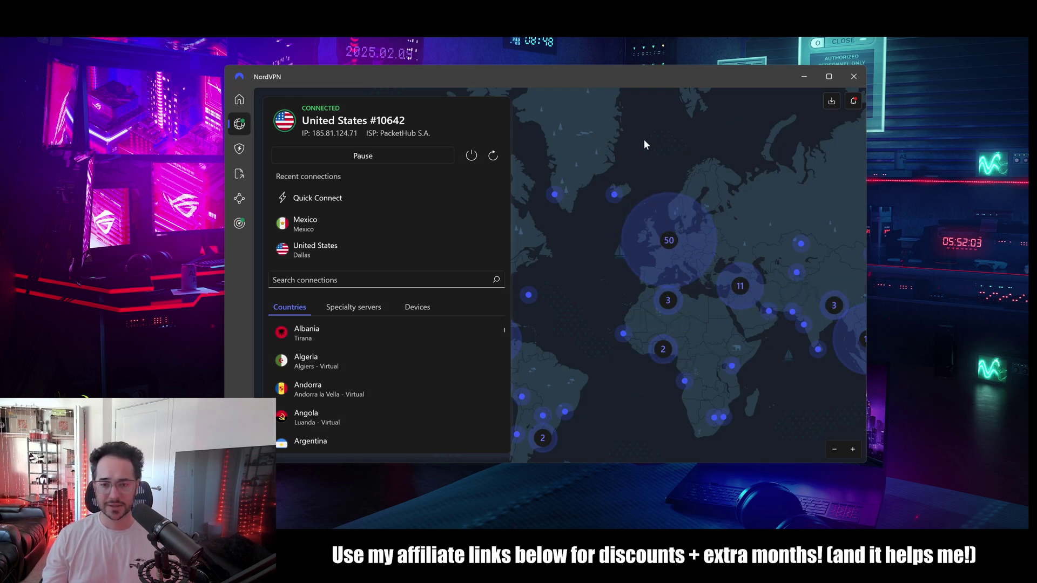
pyautogui.moveTo(601, 296); pyautogui.dragTo(615, 194)
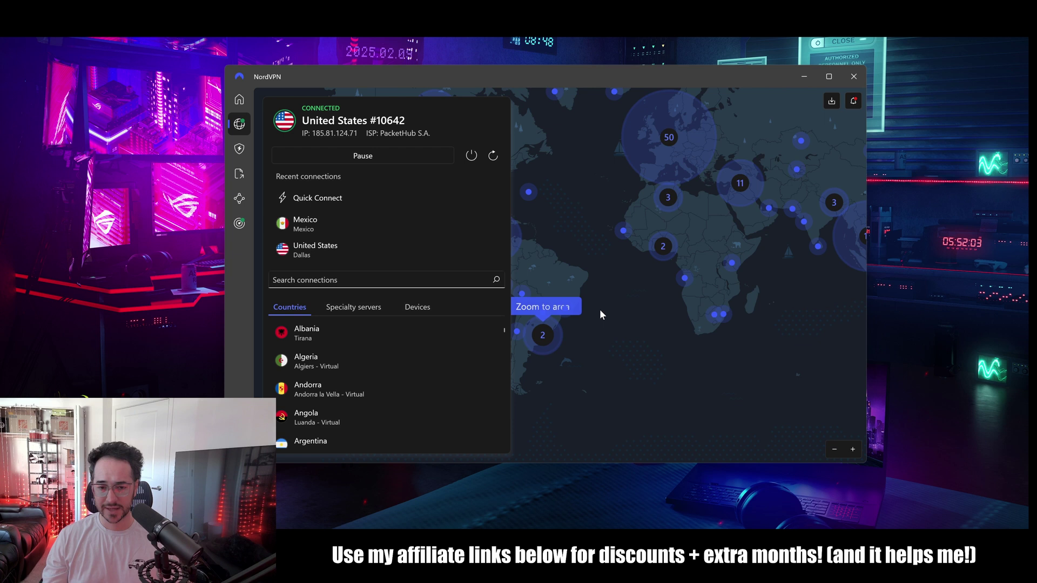
pyautogui.click(239, 100)
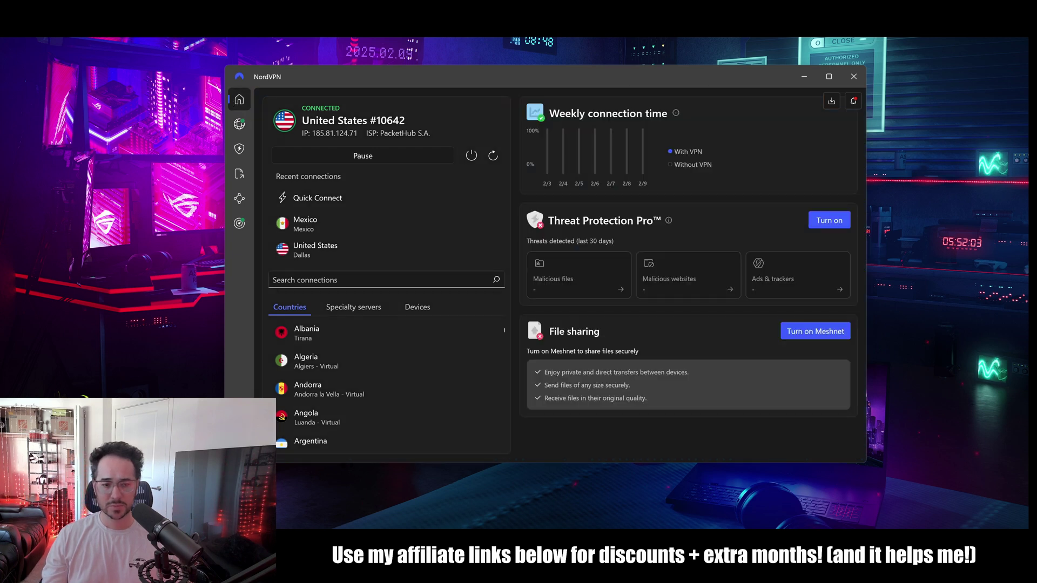
# - Search 'united' and scroll through the United States city list, then close it
pyautogui.click(386, 279)
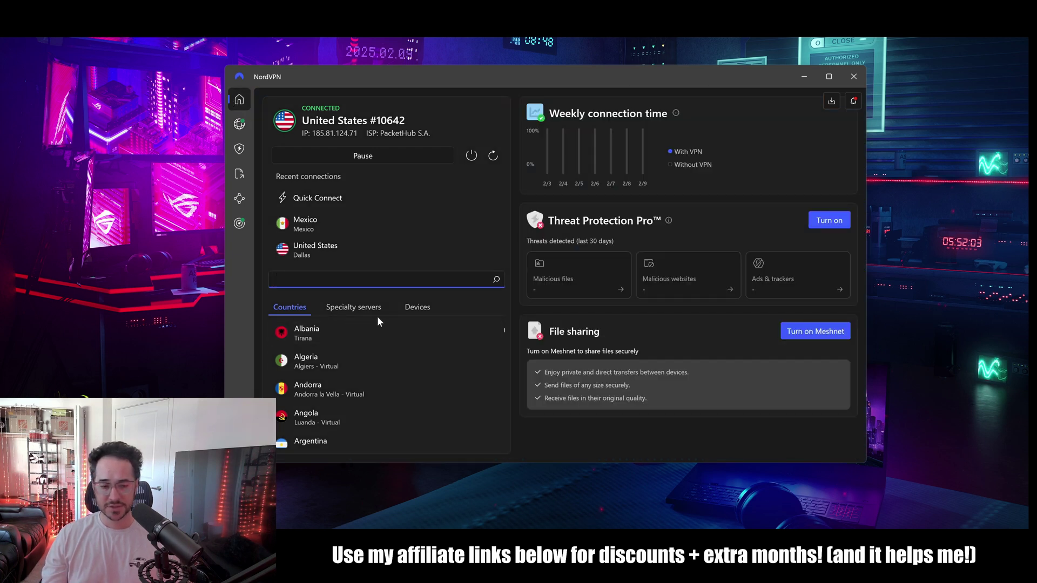
pyautogui.write('united')
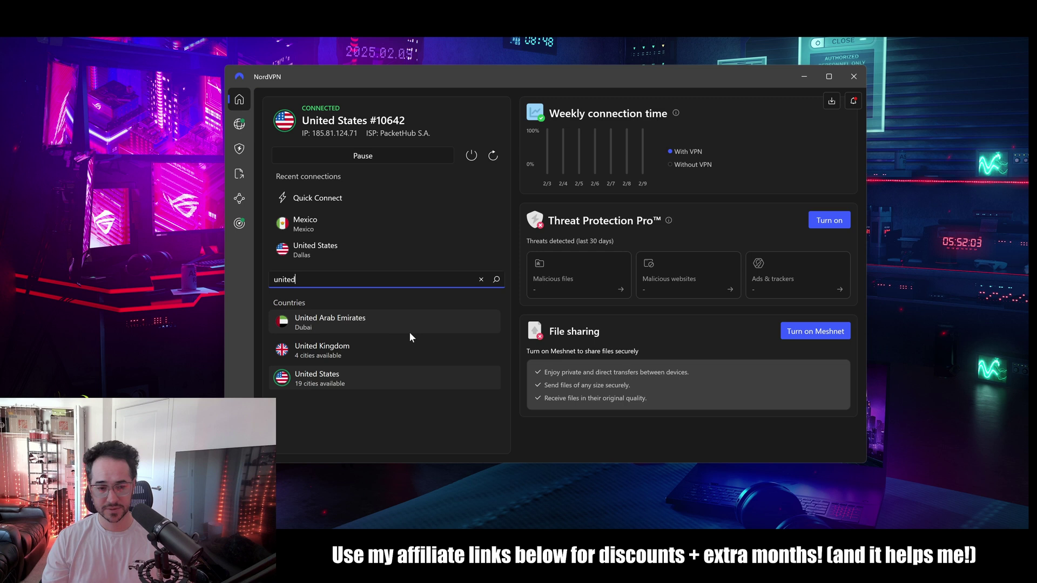
pyautogui.click(490, 379)
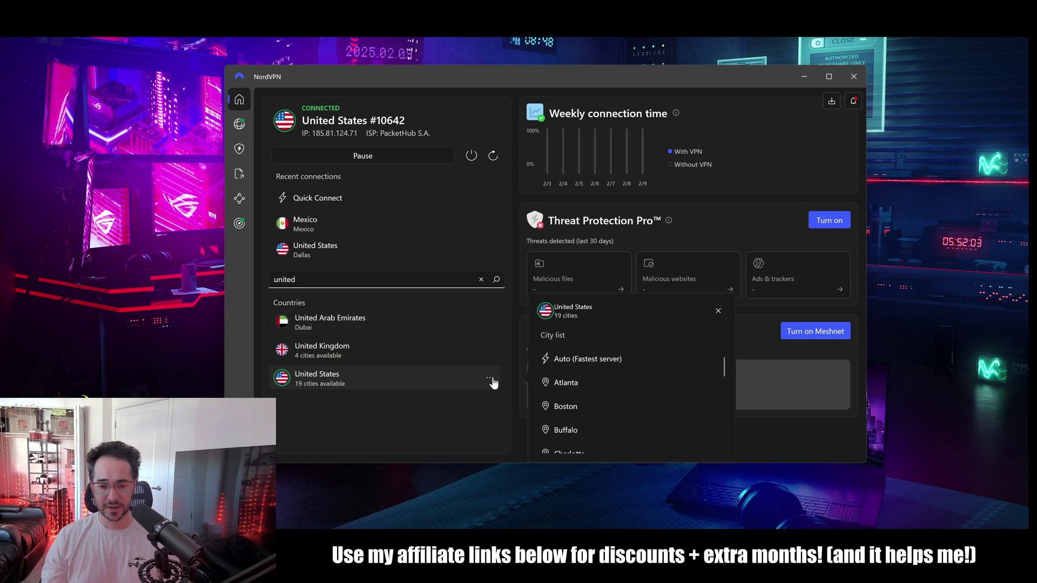
pyautogui.scroll(-6, 626, 378)
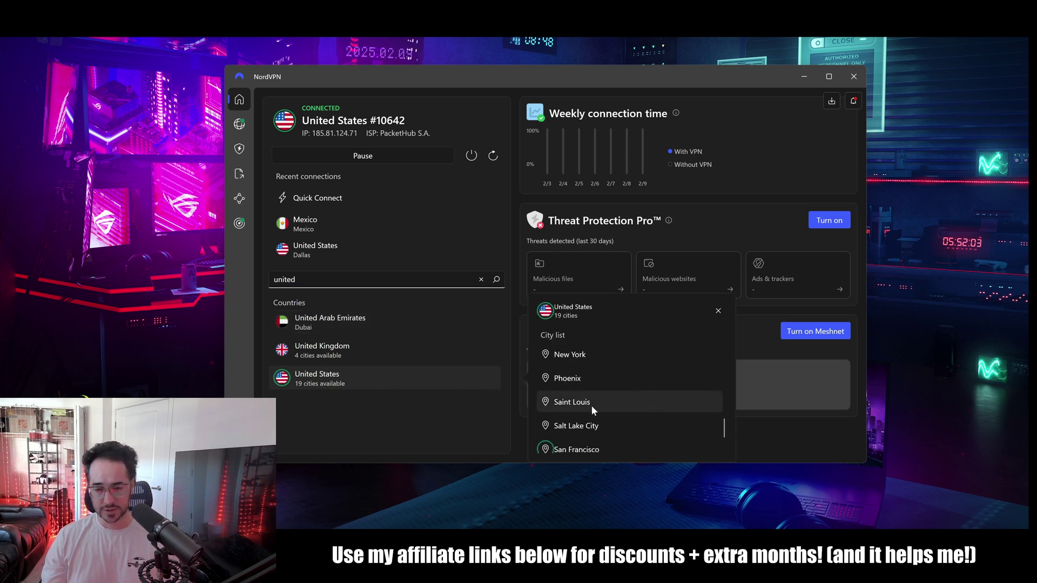
pyautogui.scroll(-2, 592, 409)
pyautogui.scroll(10, 600, 416)
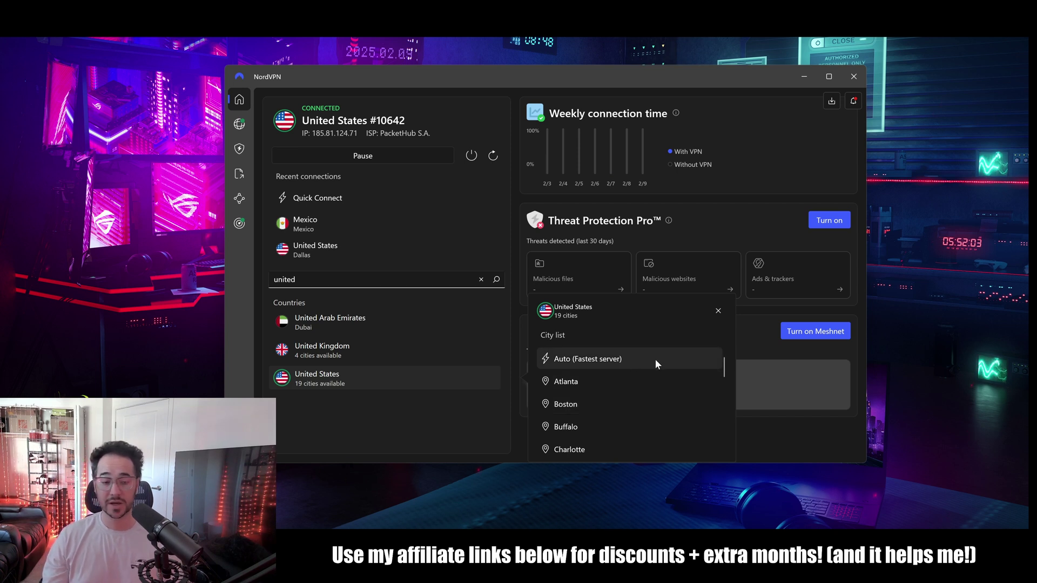
pyautogui.scroll(-1, 603, 384)
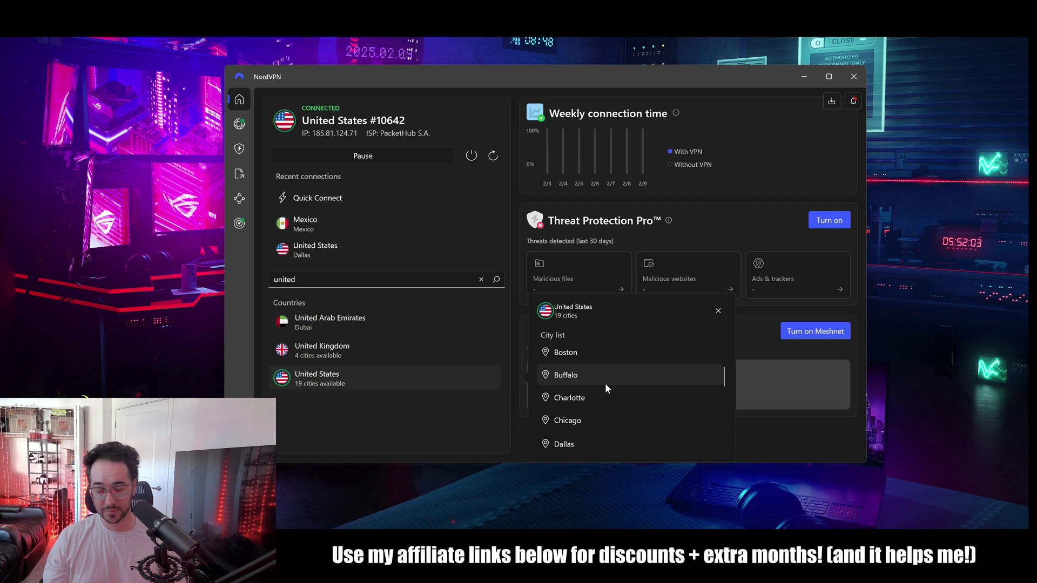
pyautogui.scroll(-2, 605, 384)
pyautogui.scroll(-5, 605, 383)
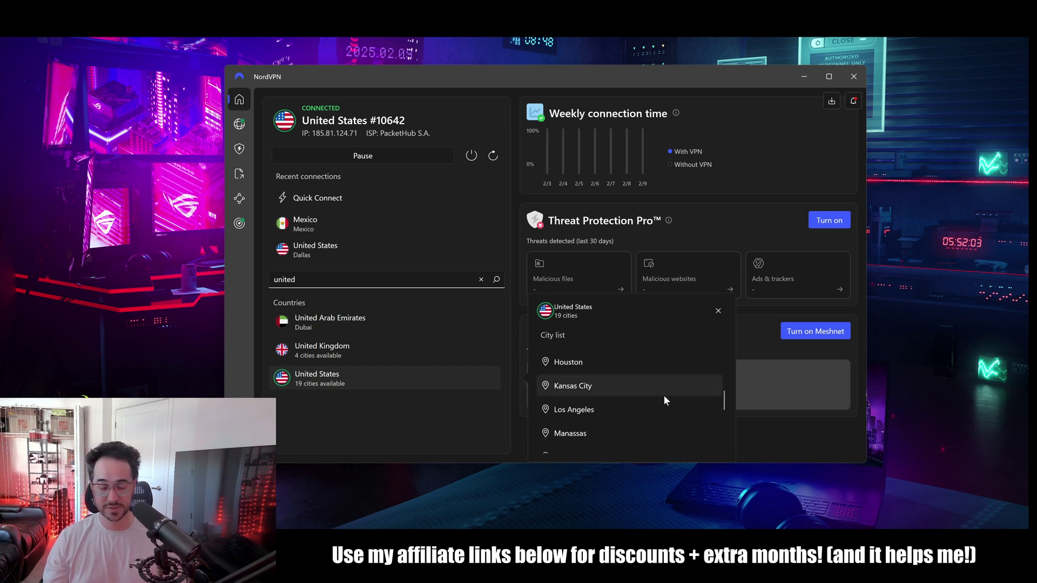
pyautogui.scroll(-3, 609, 388)
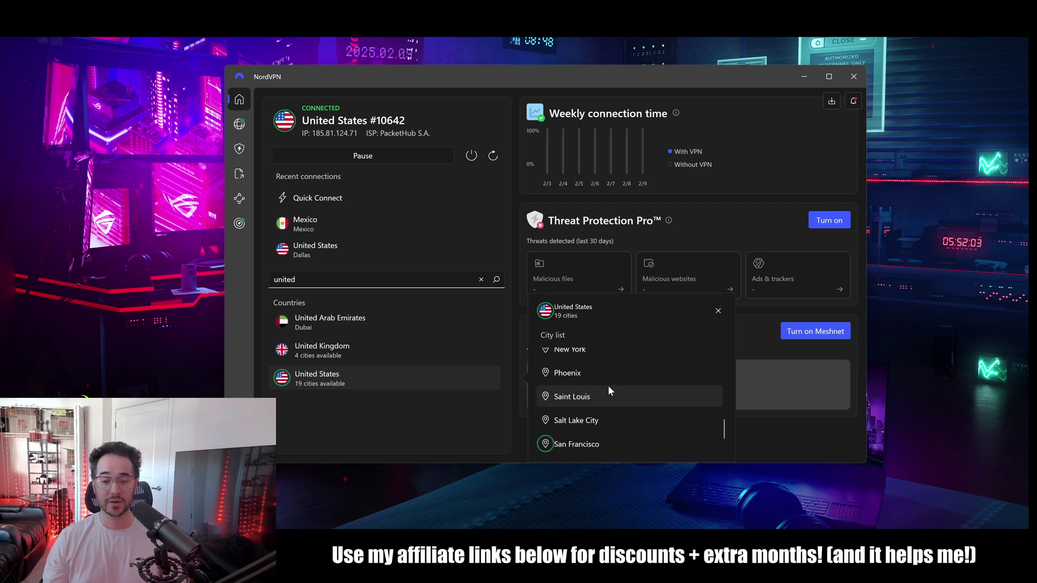
pyautogui.scroll(-1, 610, 405)
pyautogui.scroll(10, 604, 419)
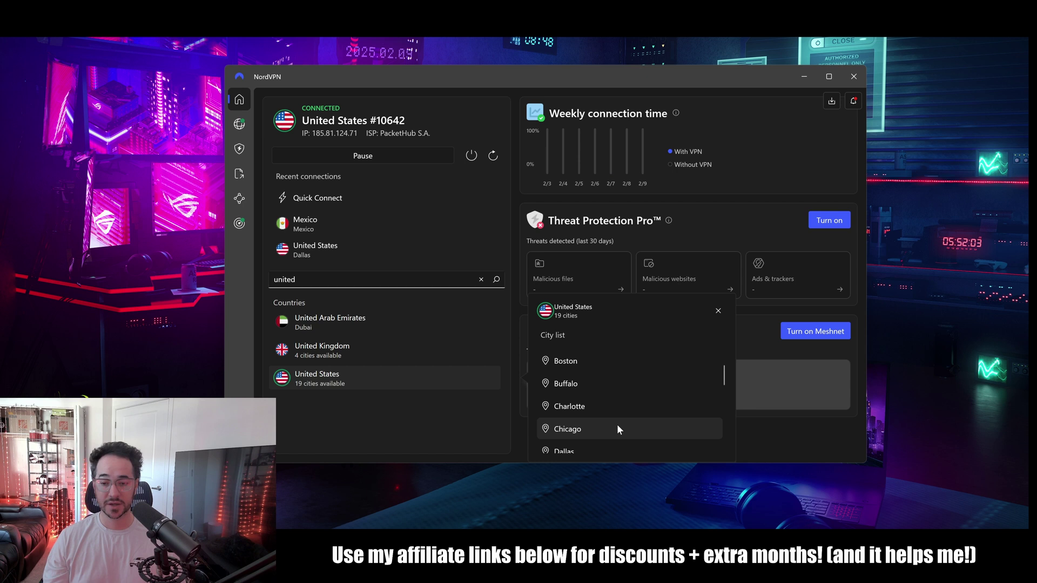
pyautogui.click(775, 437)
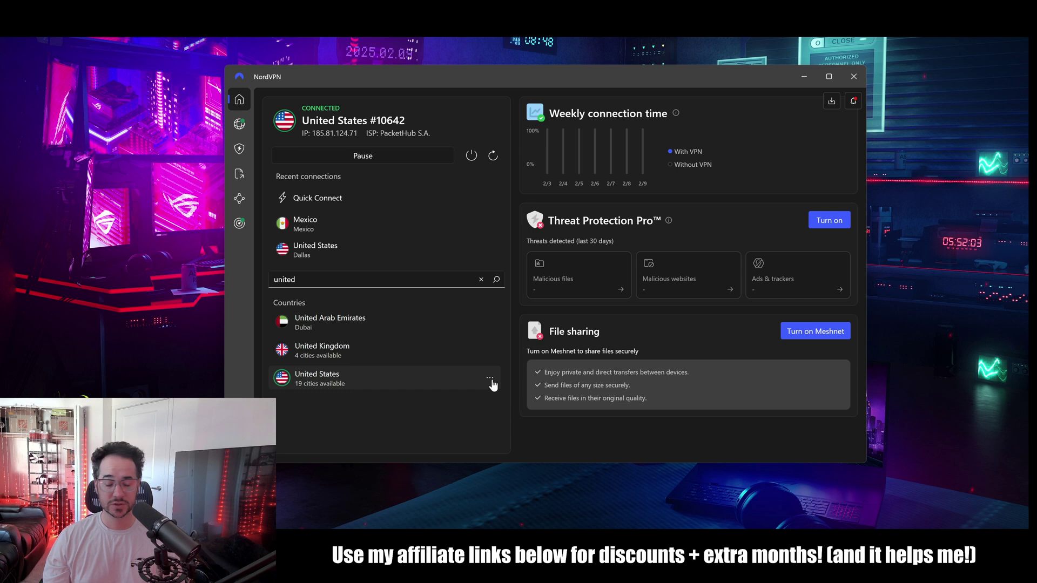
# - Reopen the United States city list, scroll it, then go to Threat Protection Pro
pyautogui.click(494, 382)
pyautogui.scroll(-8, 666, 391)
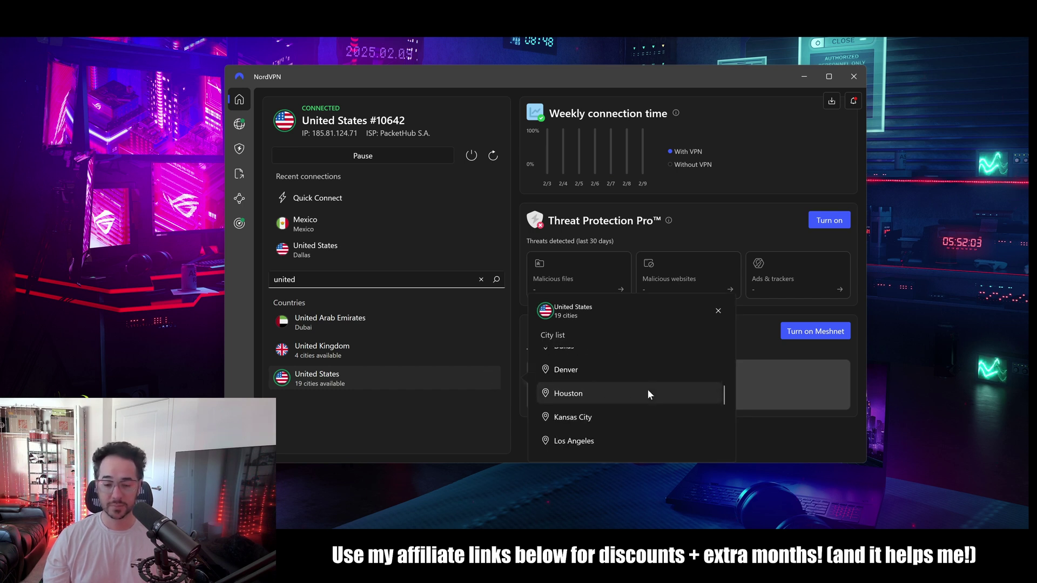
pyautogui.scroll(-2, 634, 406)
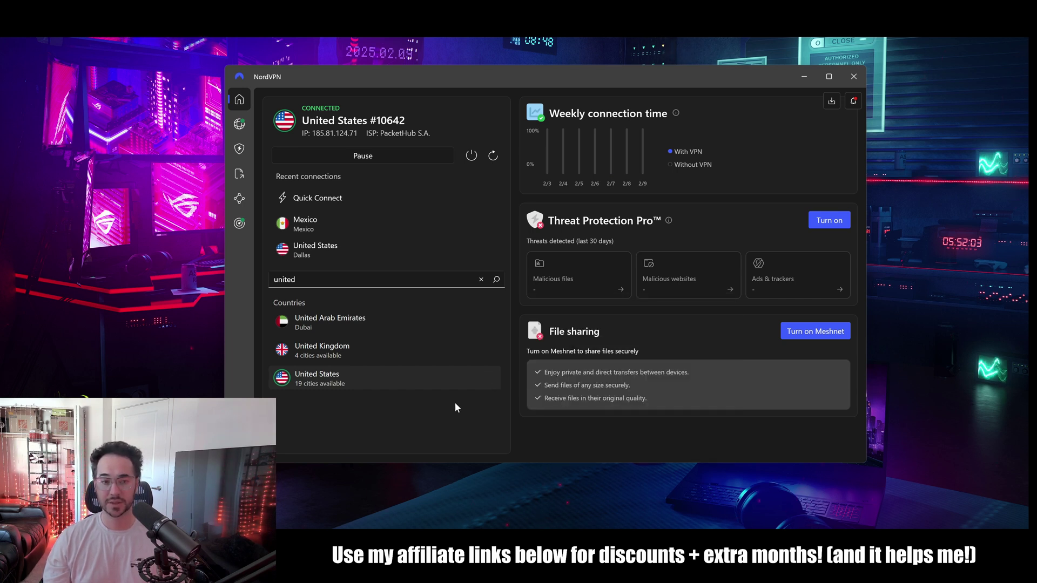
pyautogui.click(239, 148)
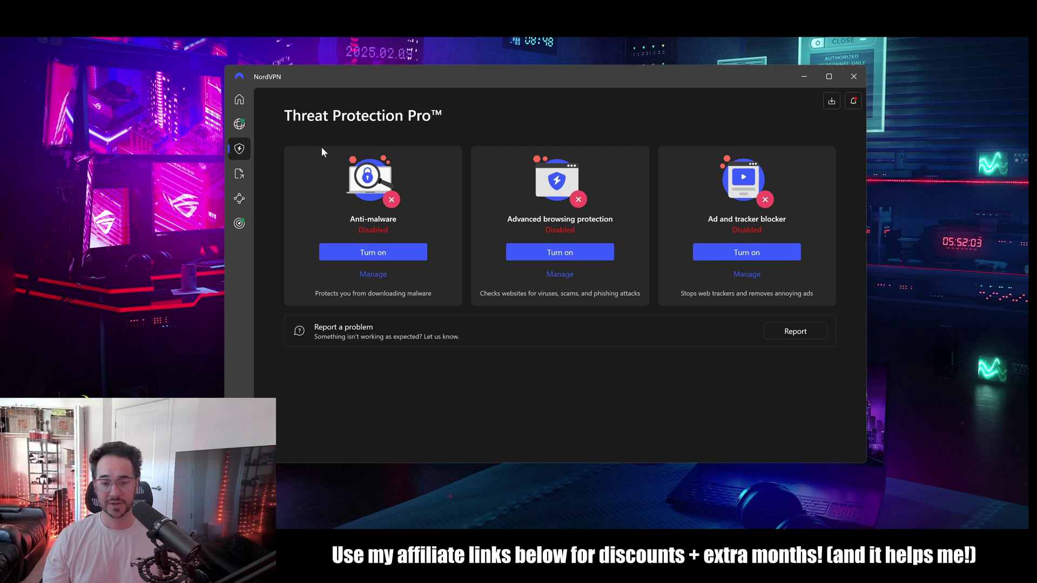
# - Cycle through Home, the server map and Threat Protection Pro, then open File transfers
pyautogui.click(240, 99)
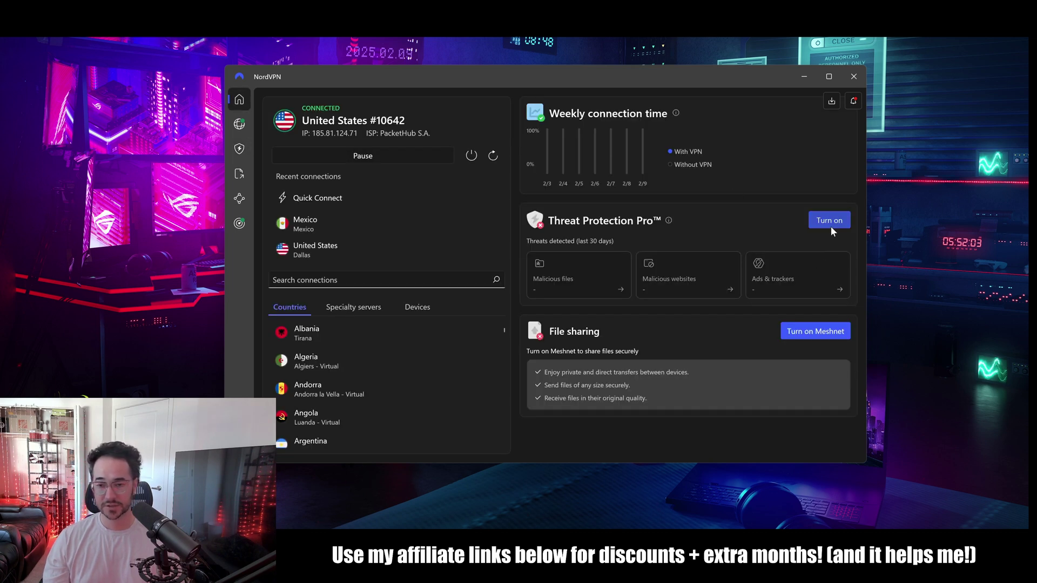
pyautogui.click(242, 156)
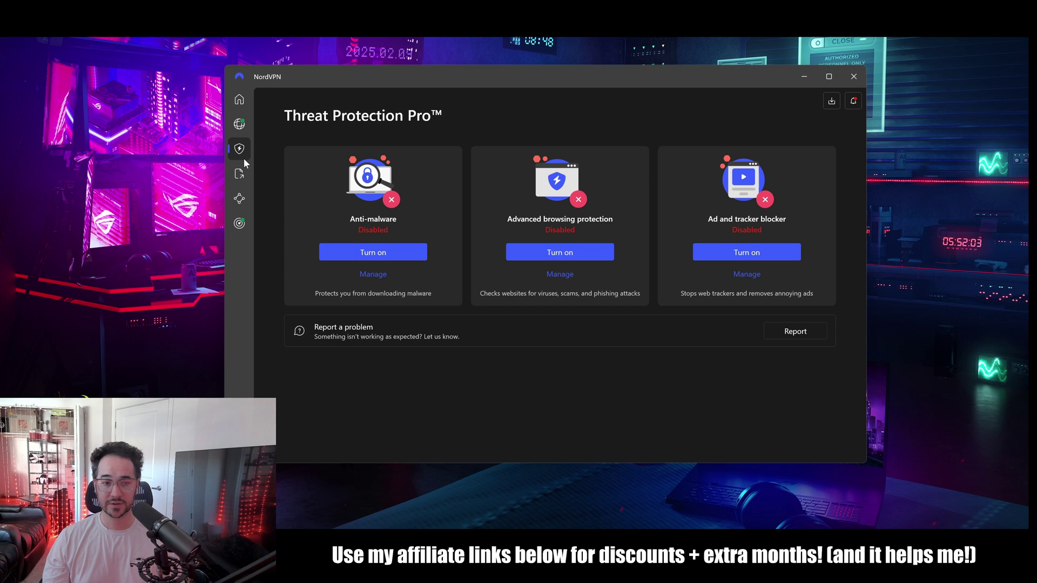
pyautogui.click(242, 103)
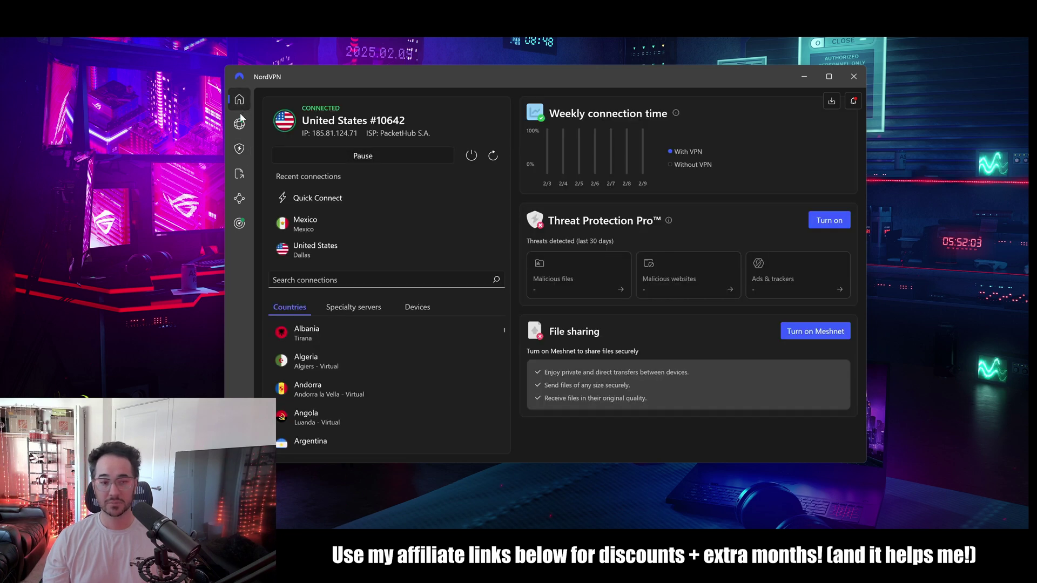
pyautogui.click(244, 154)
pyautogui.click(242, 125)
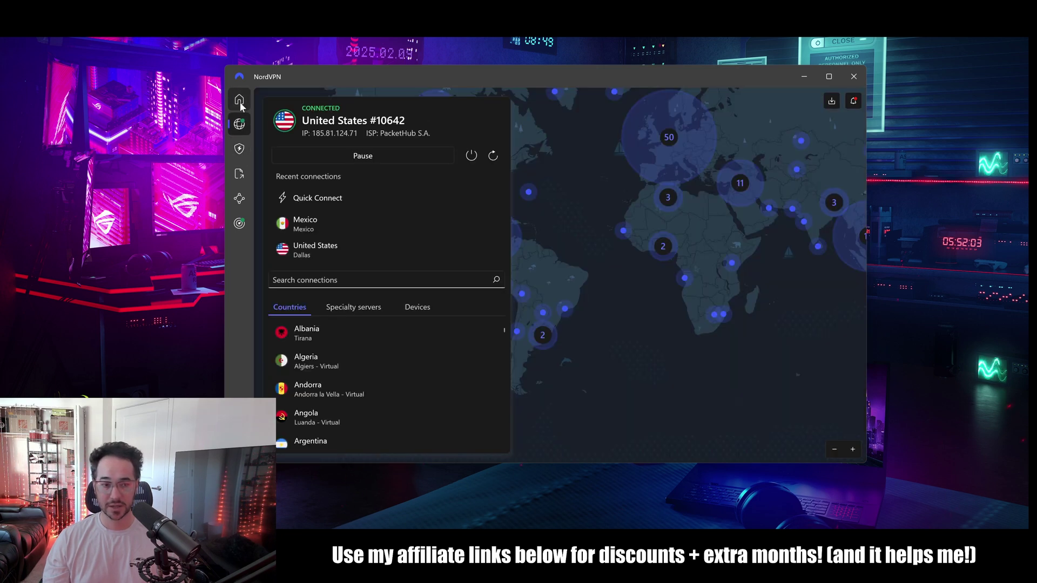
pyautogui.click(238, 101)
pyautogui.click(239, 124)
pyautogui.click(243, 151)
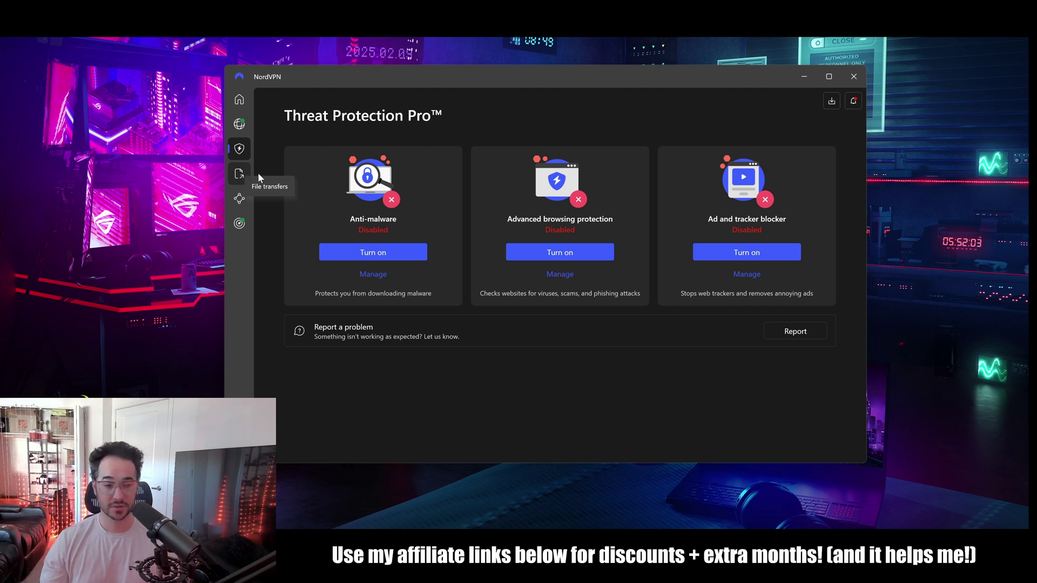
pyautogui.click(246, 93)
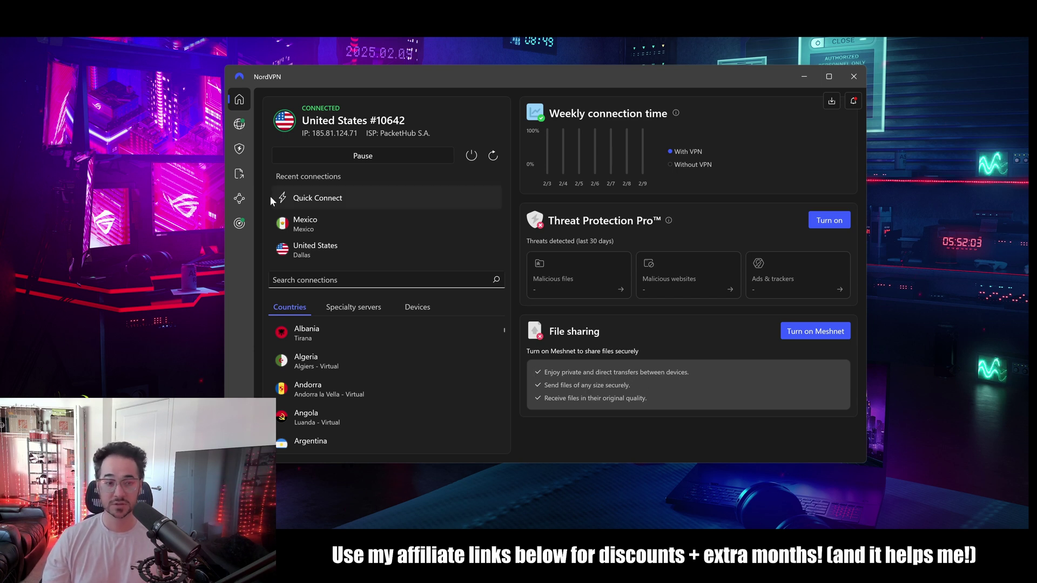
pyautogui.click(241, 181)
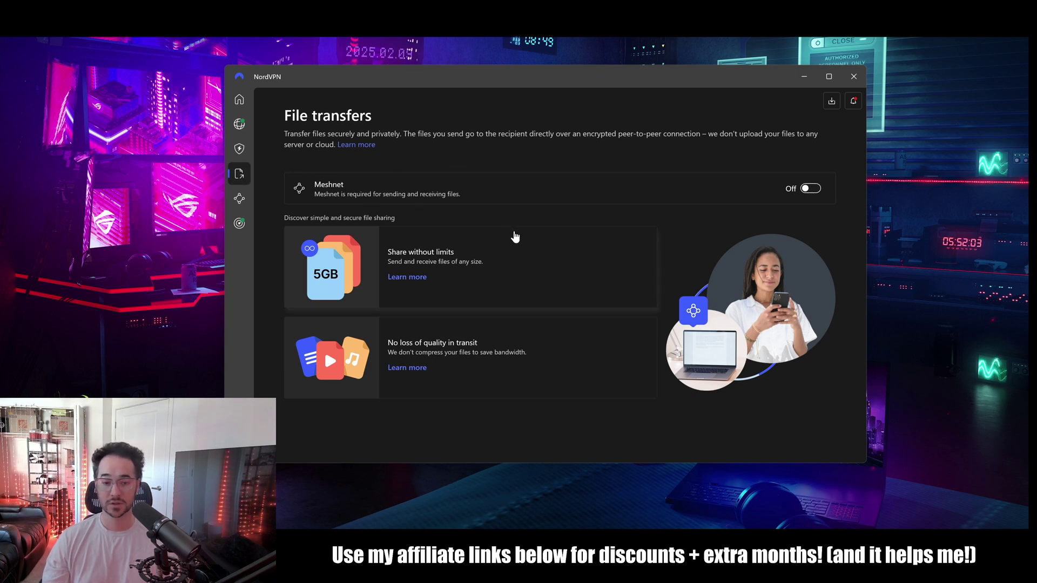
pyautogui.click(238, 201)
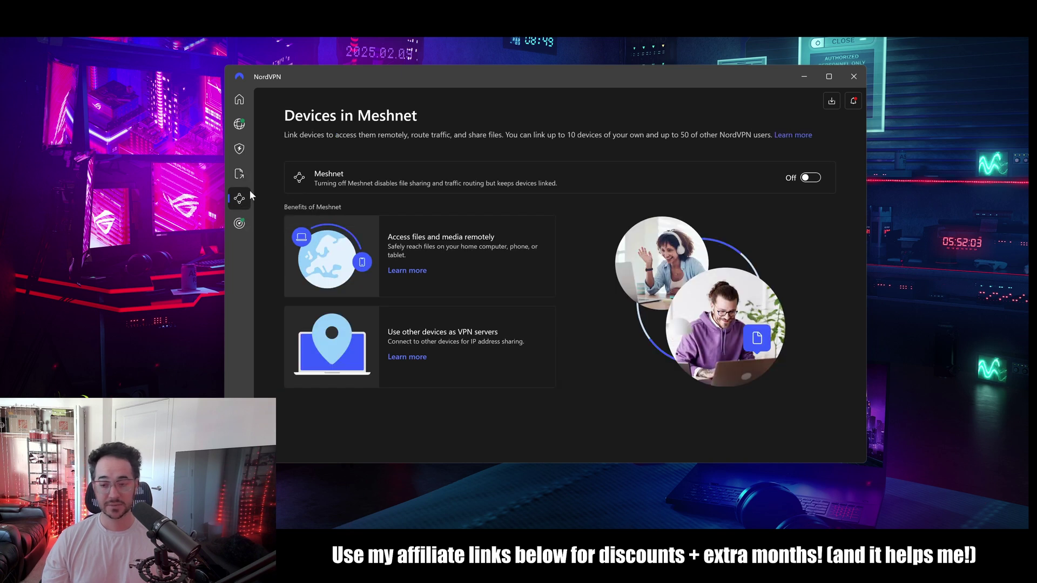
pyautogui.click(243, 179)
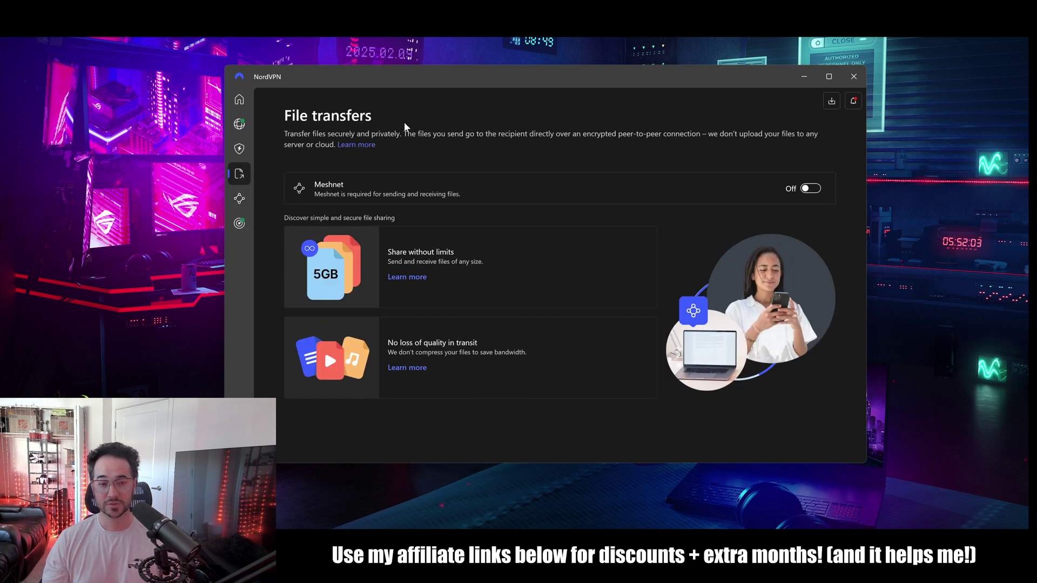
pyautogui.click(241, 200)
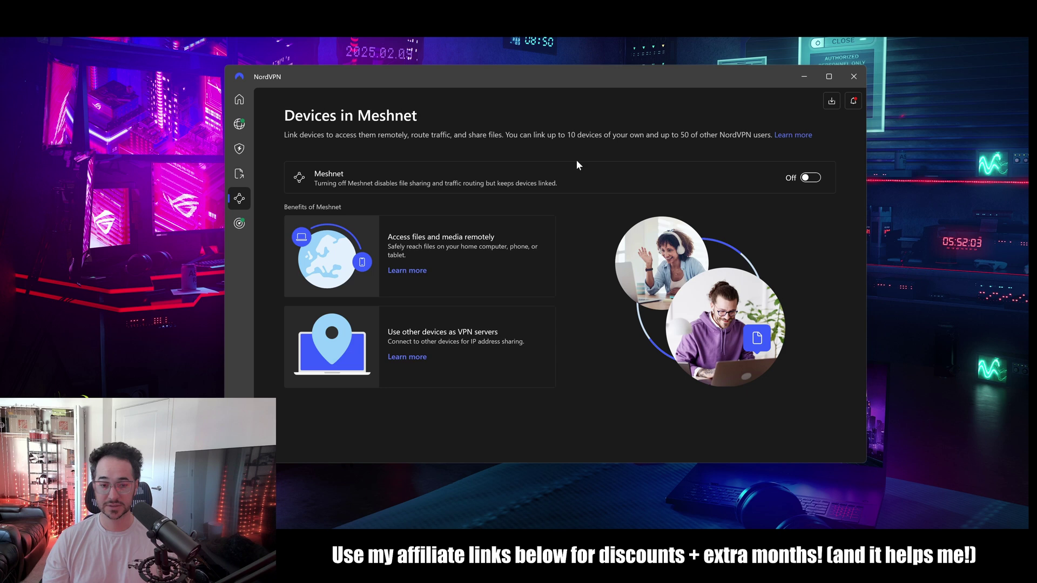
pyautogui.click(240, 173)
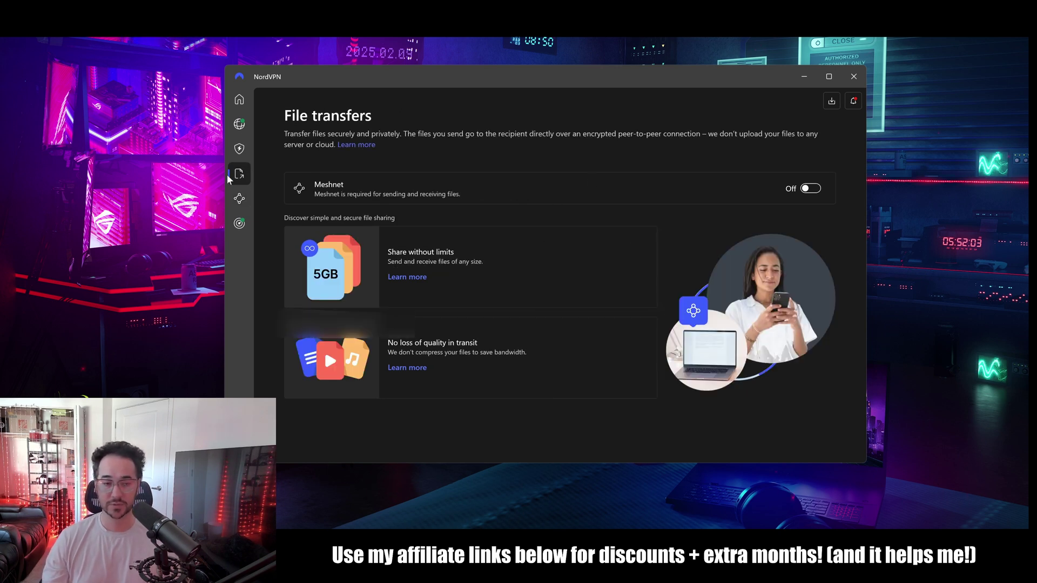
pyautogui.click(240, 199)
pyautogui.click(240, 224)
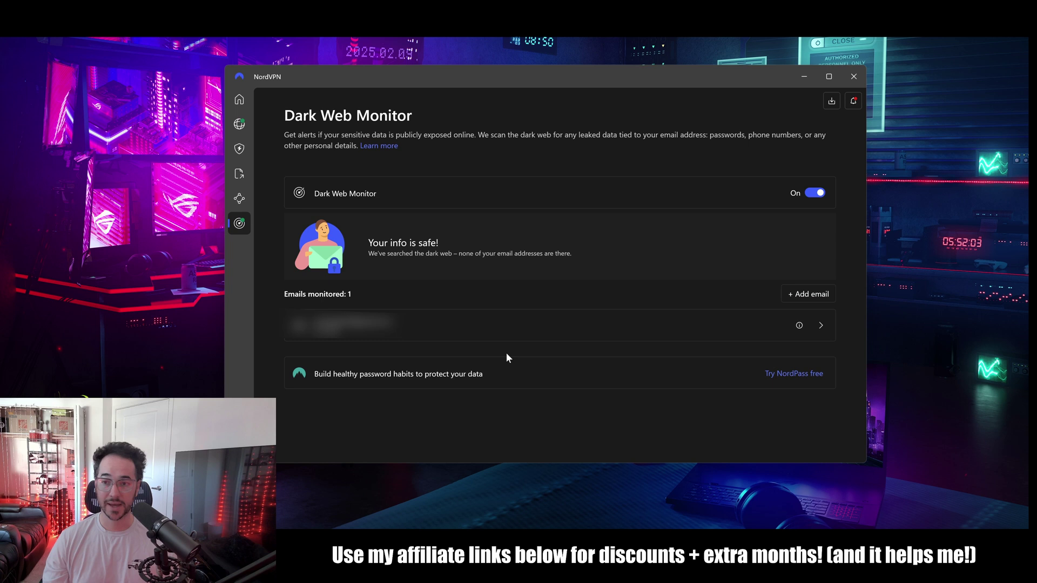
# - Check the Notifications panel, close it, and return to the Home dashboard
pyautogui.click(853, 101)
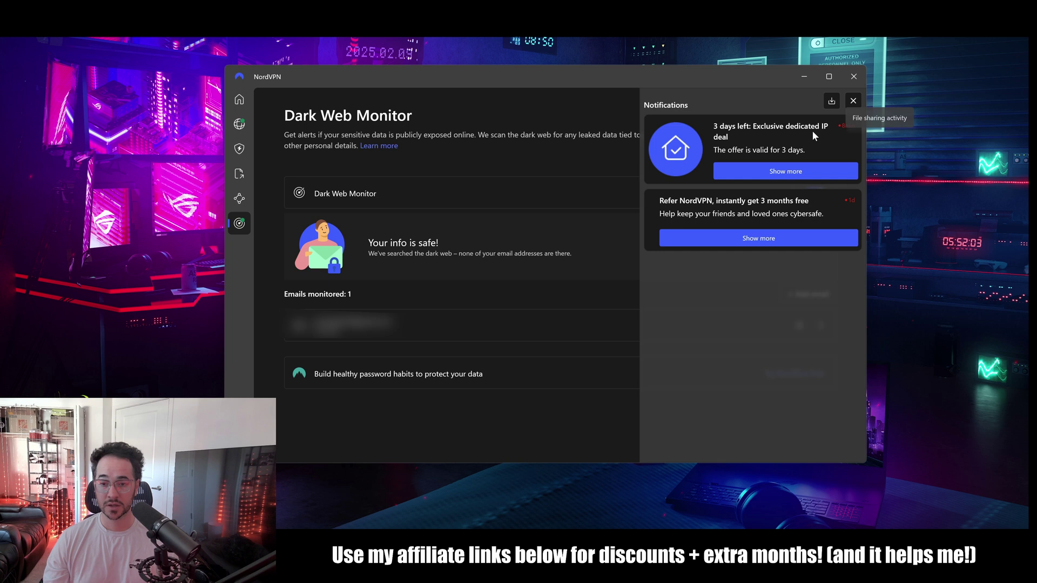
pyautogui.click(850, 105)
pyautogui.click(850, 106)
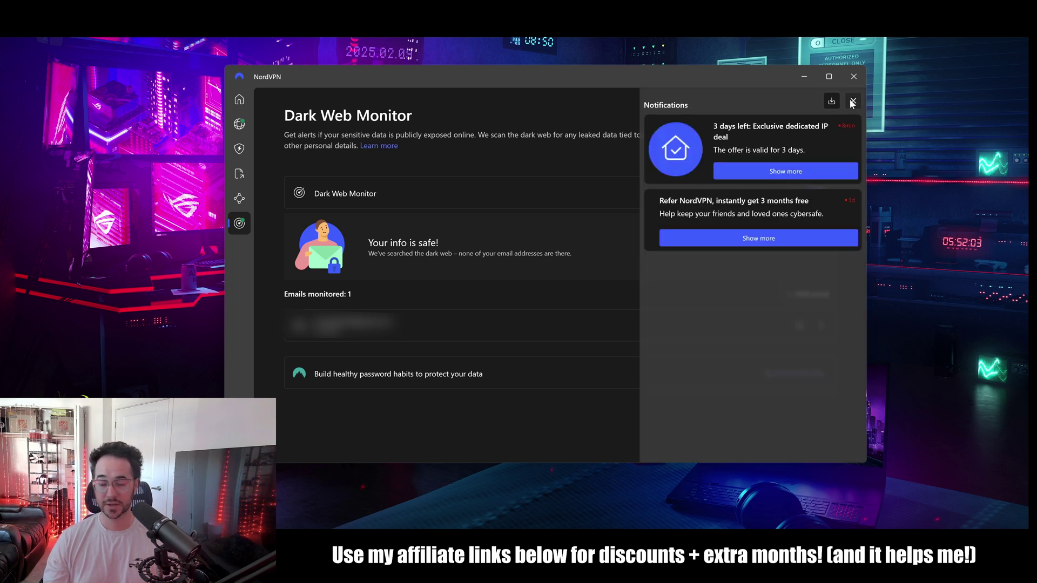
pyautogui.click(854, 103)
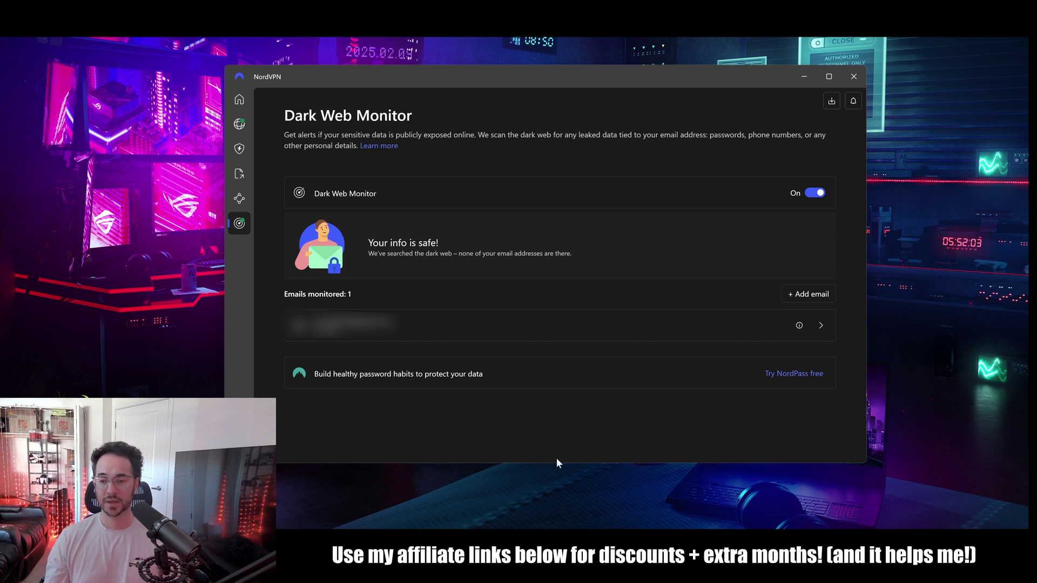
pyautogui.click(239, 99)
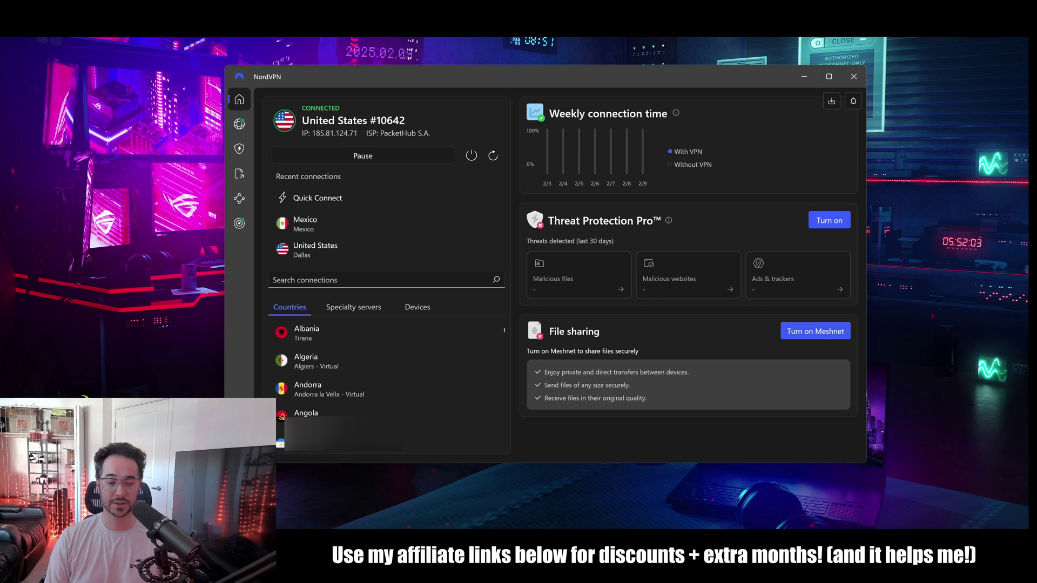
# - Open the General section of Settings and scroll through its options
pyautogui.click(241, 202)
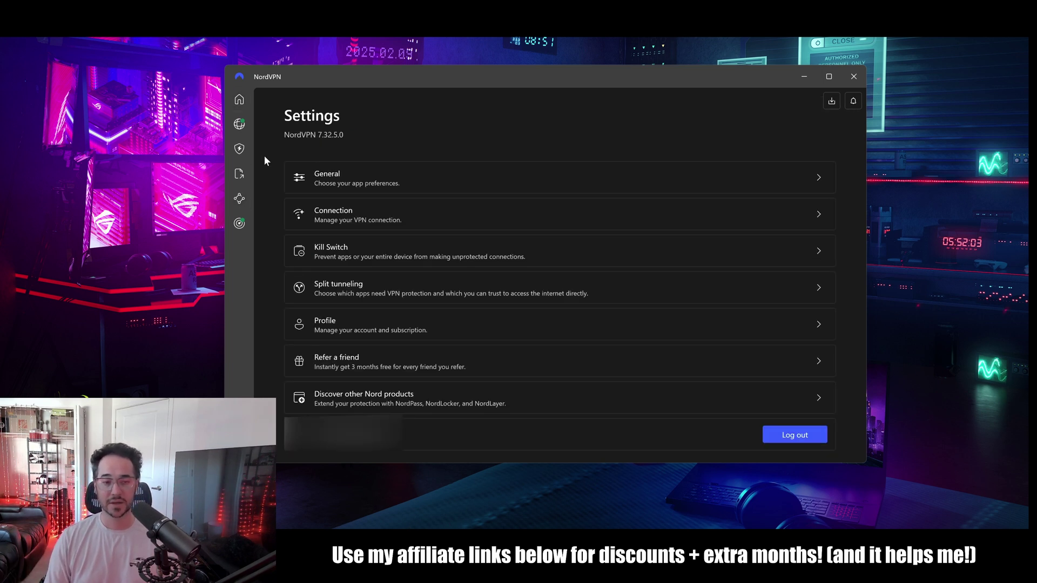
pyautogui.click(392, 171)
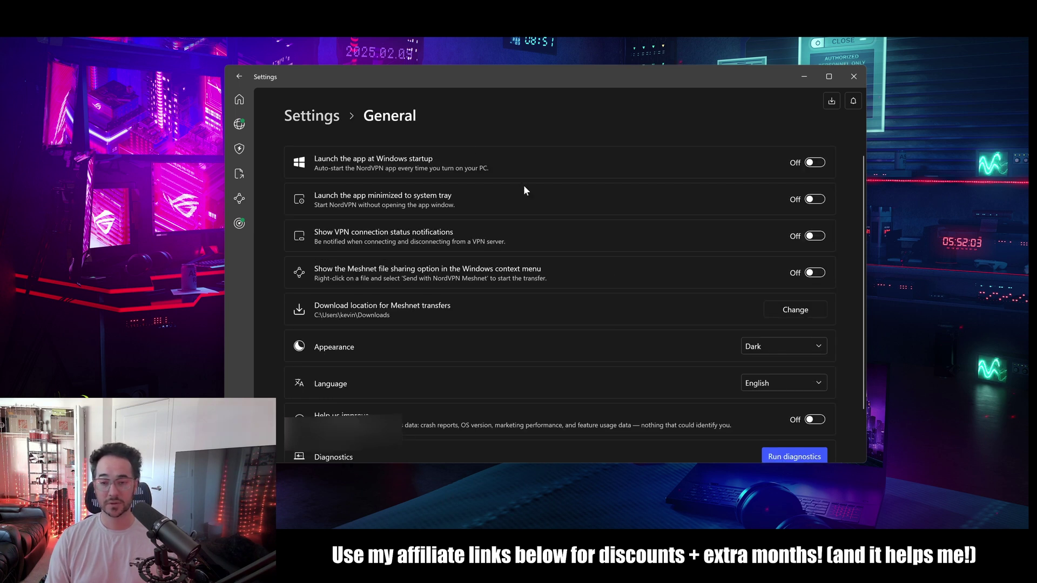
pyautogui.scroll(-1, 530, 186)
pyautogui.scroll(1, 529, 185)
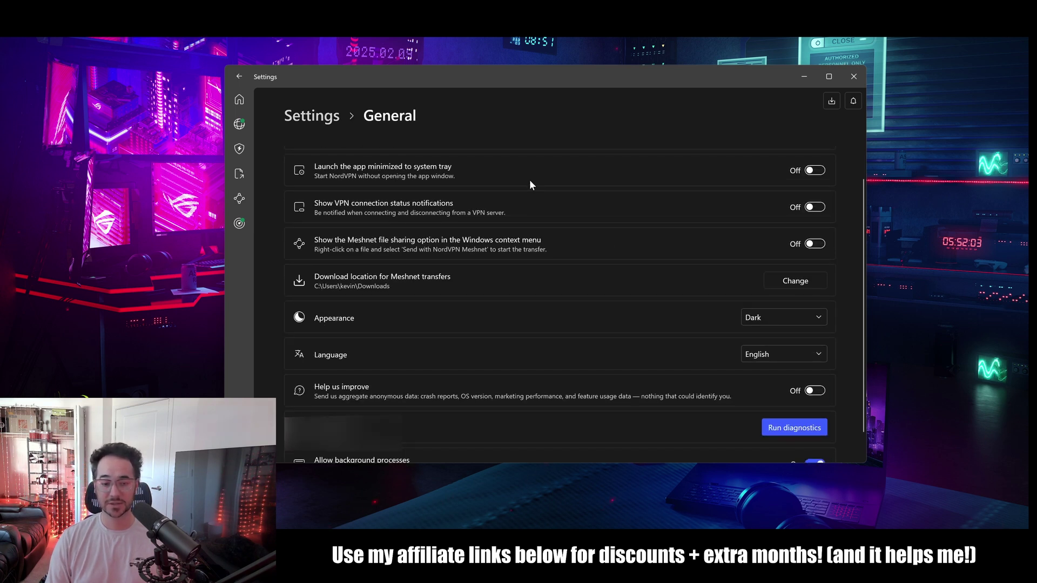
pyautogui.scroll(1, 529, 185)
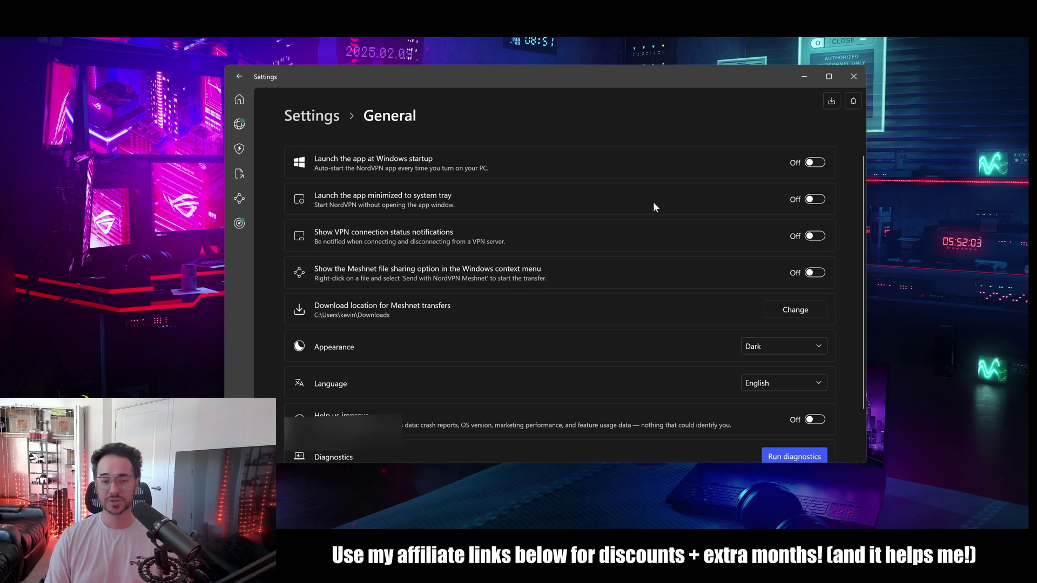
pyautogui.scroll(-1, 690, 197)
# - Try the Light, Dark and System appearance themes, finishing on Dark
pyautogui.click(774, 292)
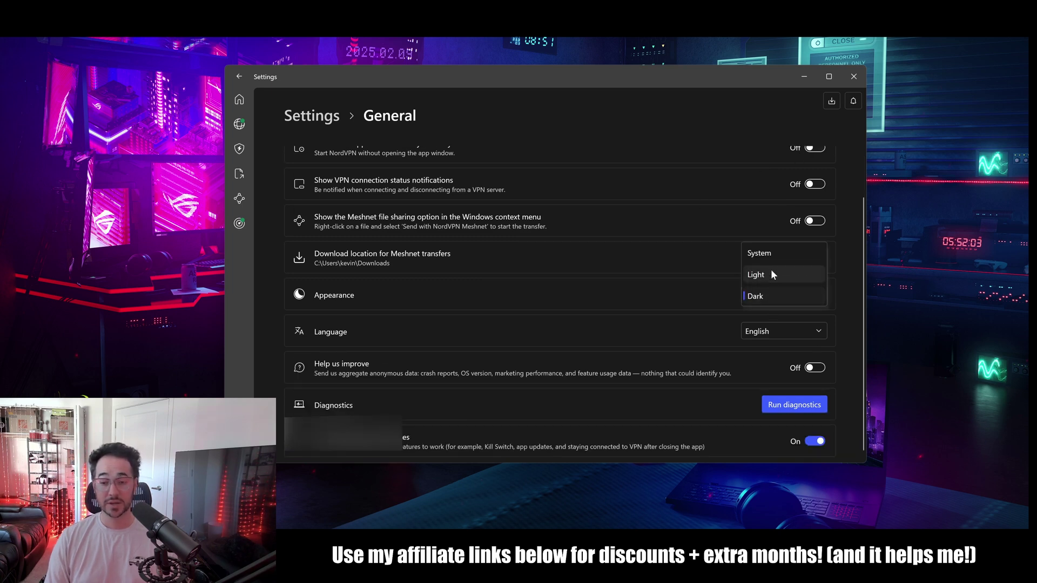
pyautogui.click(771, 276)
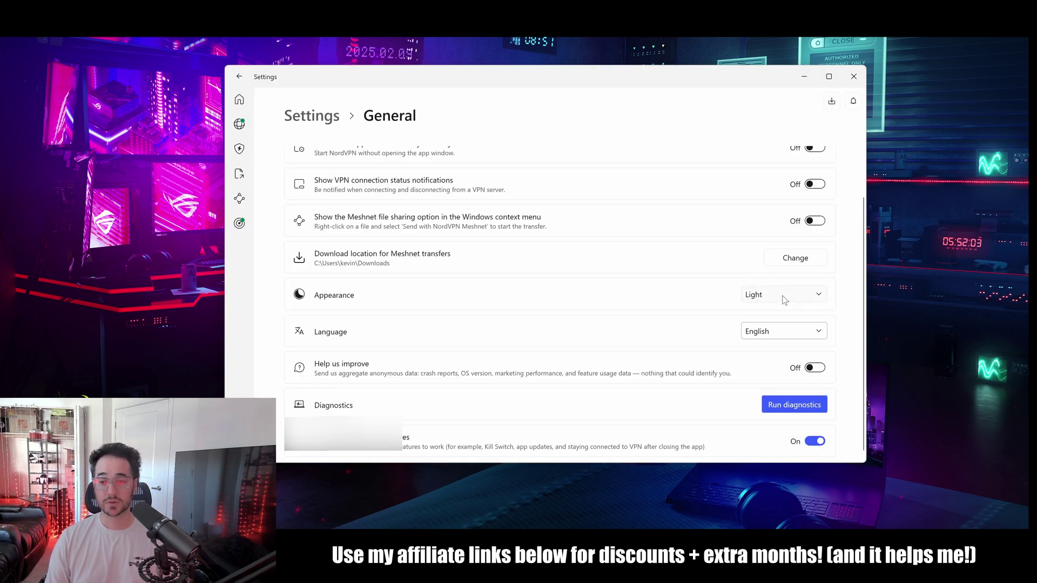
pyautogui.click(785, 300)
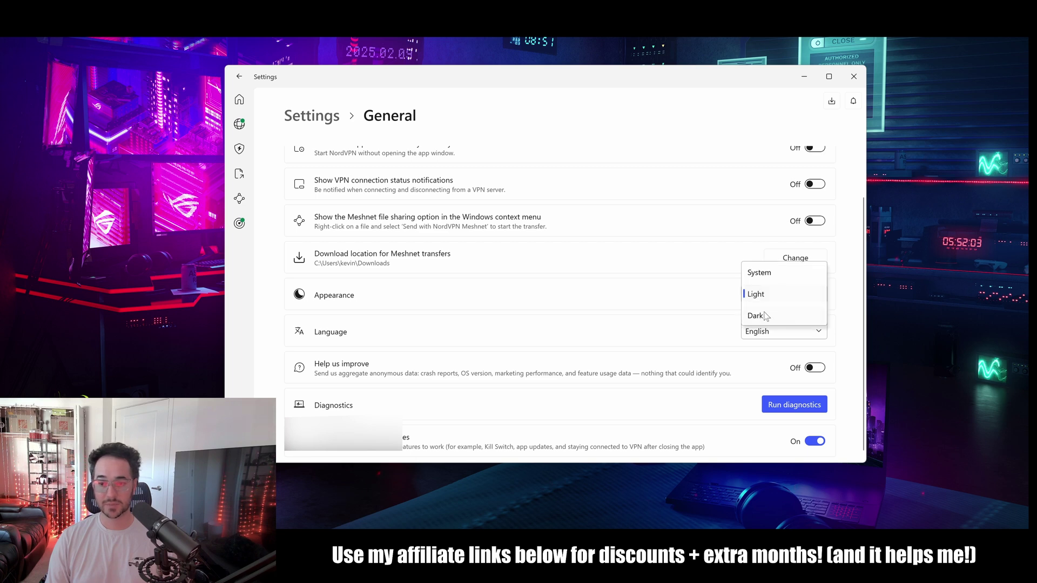
pyautogui.click(784, 316)
pyautogui.click(791, 294)
pyautogui.click(773, 252)
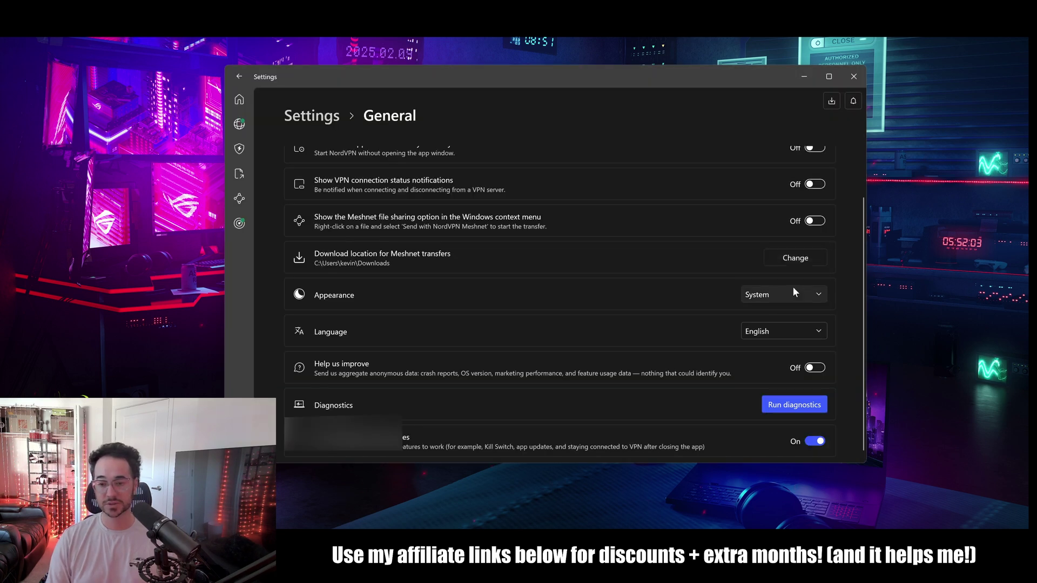
pyautogui.click(765, 298)
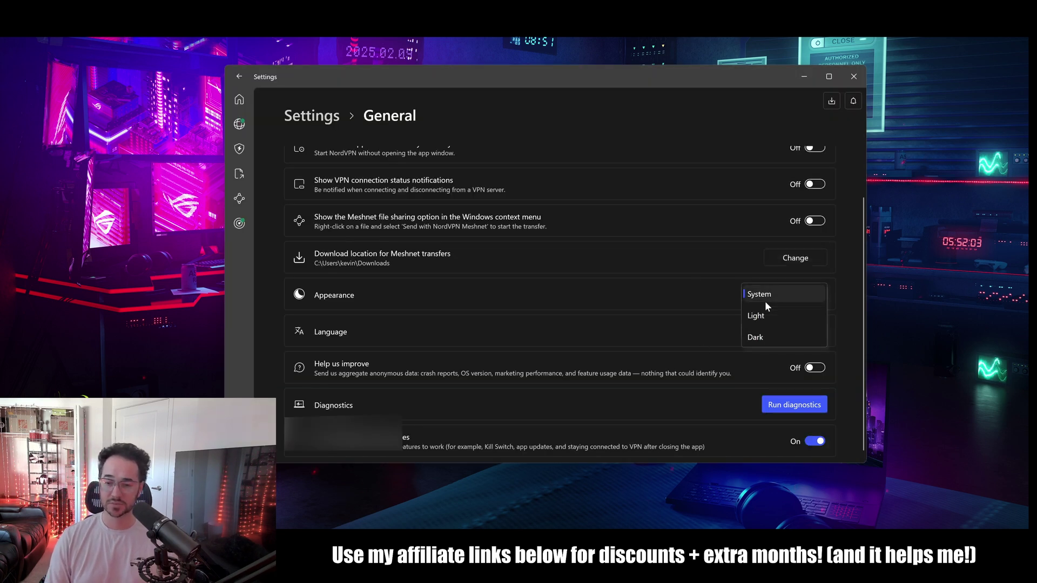
pyautogui.click(773, 335)
pyautogui.scroll(-1, 814, 309)
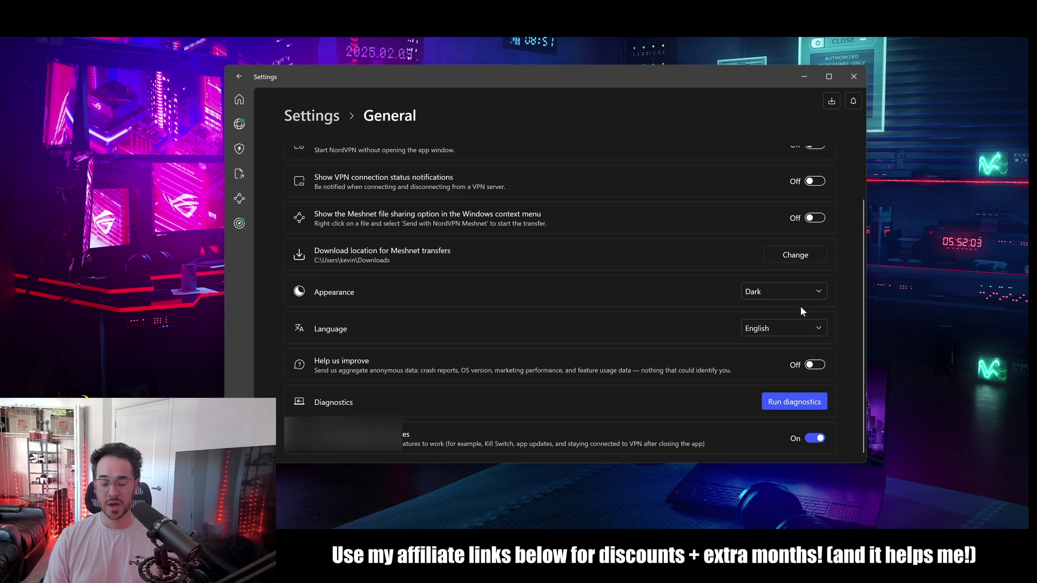
# - In Connection settings, switch the VPN protocol to NordWhisper, then back to NordLynx
pyautogui.click(325, 117)
pyautogui.click(409, 208)
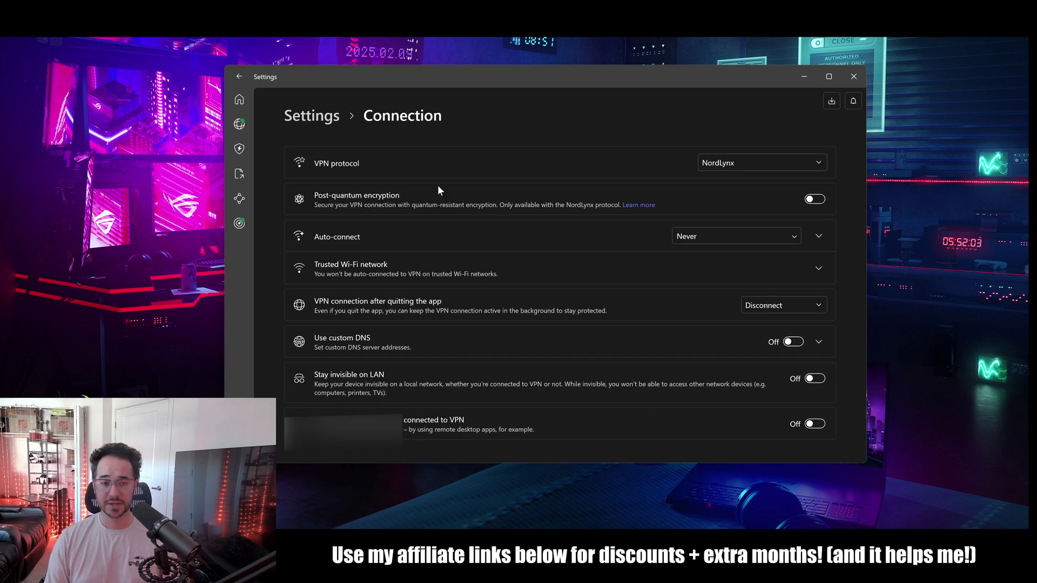
pyautogui.click(732, 170)
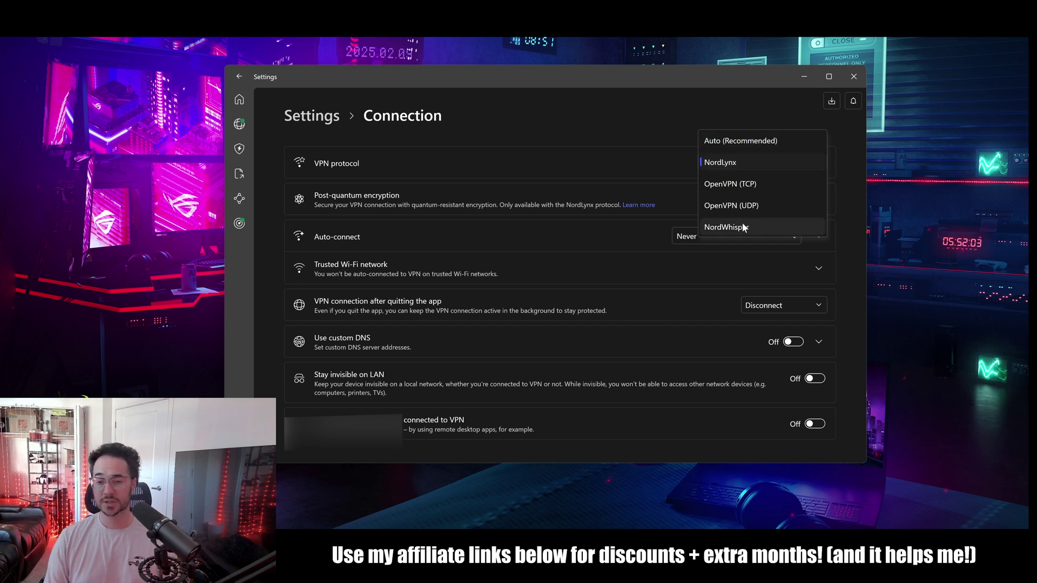
pyautogui.click(843, 160)
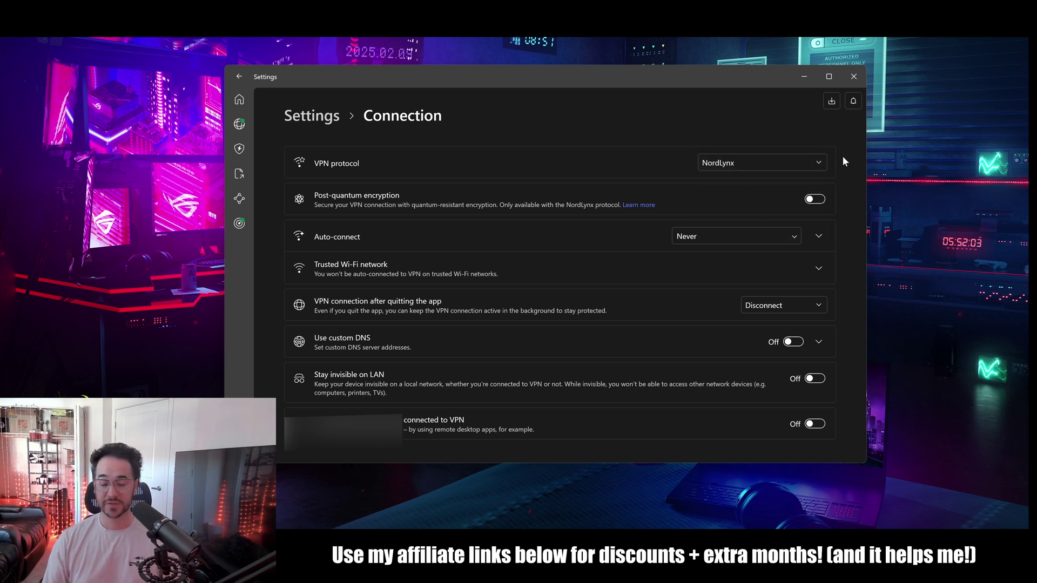
pyautogui.click(747, 157)
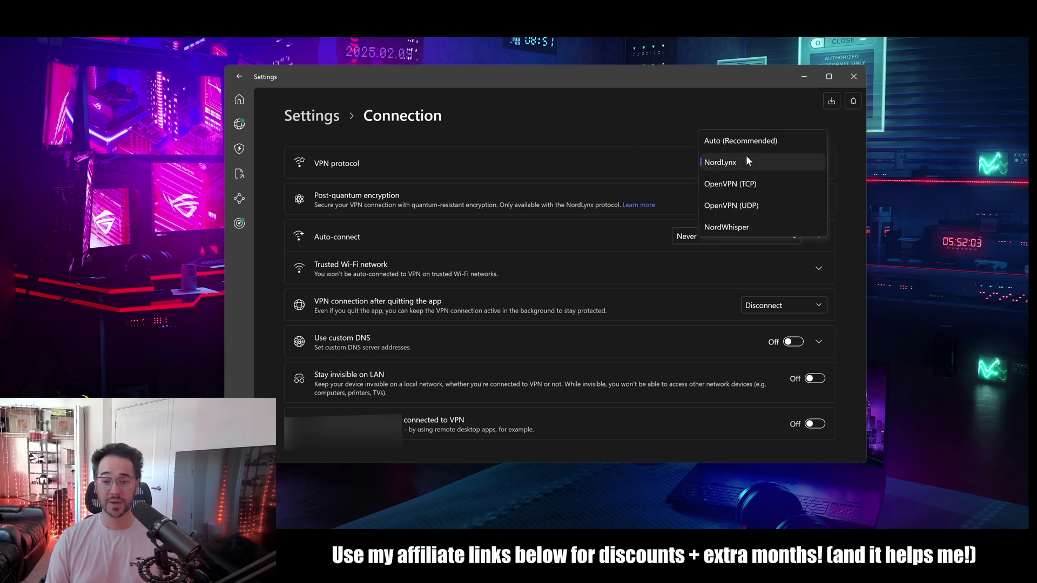
pyautogui.click(728, 225)
pyautogui.click(775, 161)
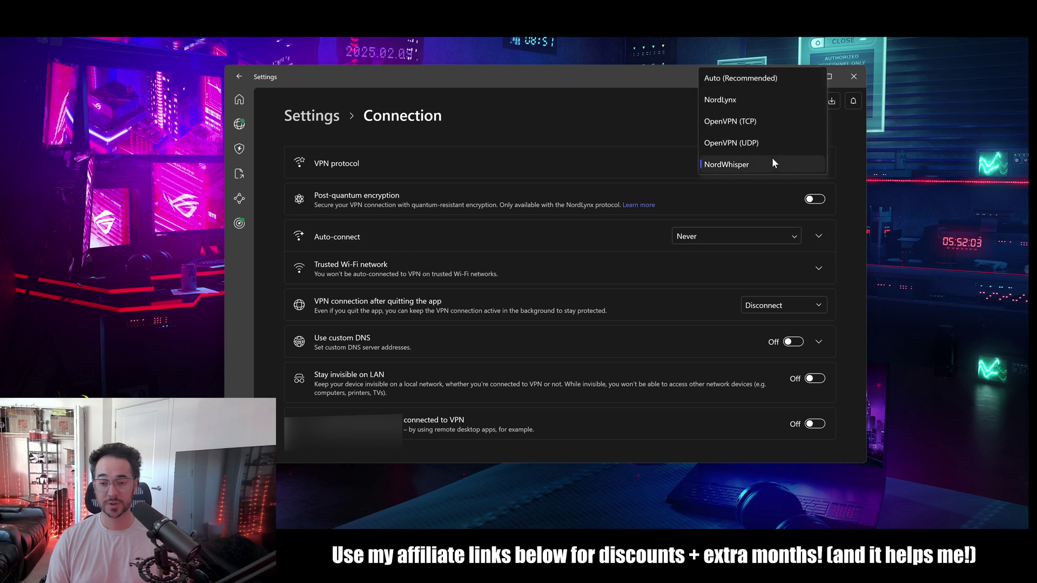
pyautogui.click(752, 103)
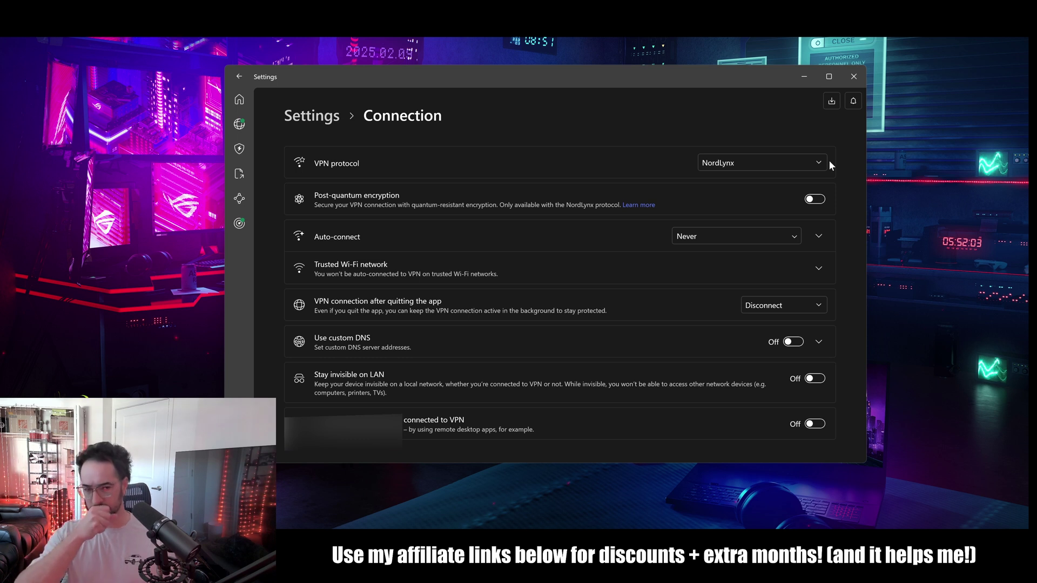
pyautogui.click(815, 200)
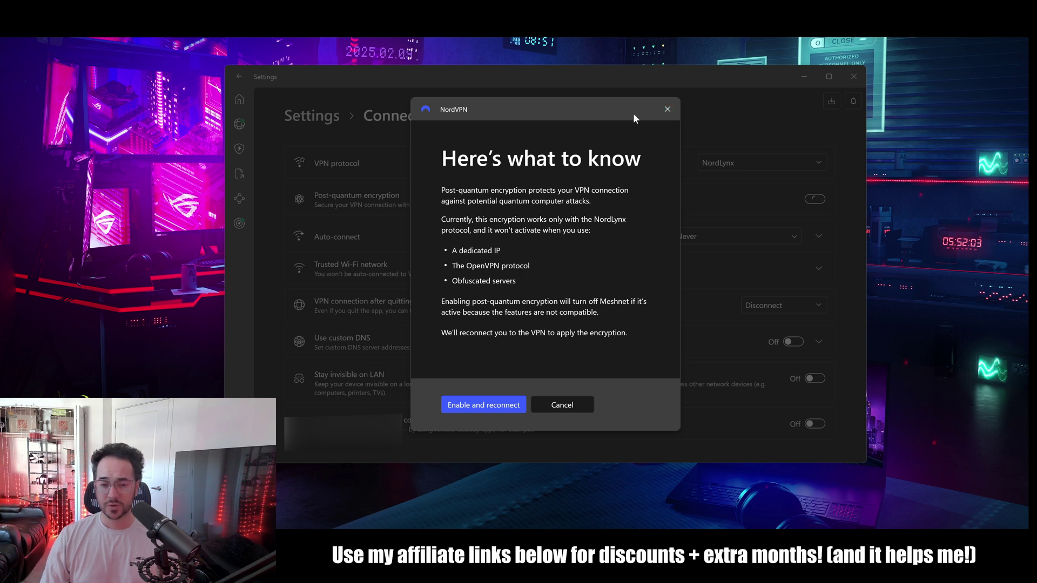
pyautogui.click(669, 112)
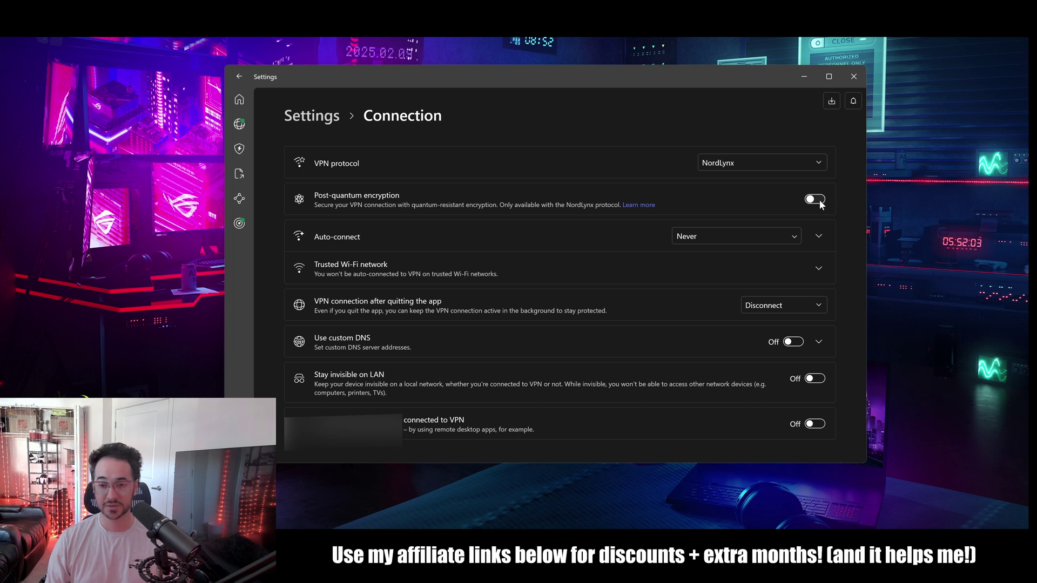
pyautogui.click(779, 238)
pyautogui.click(848, 239)
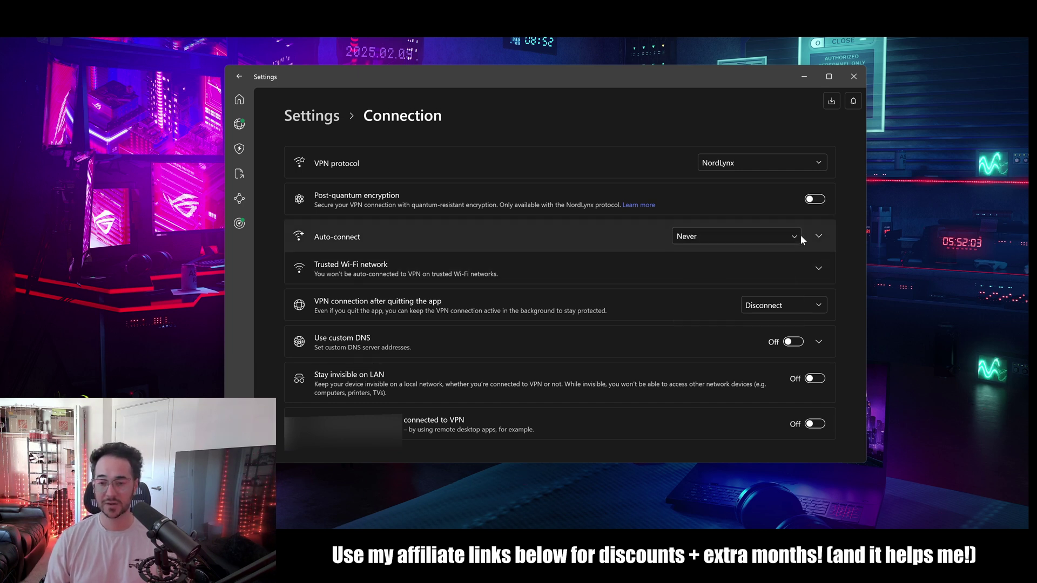
pyautogui.click(788, 235)
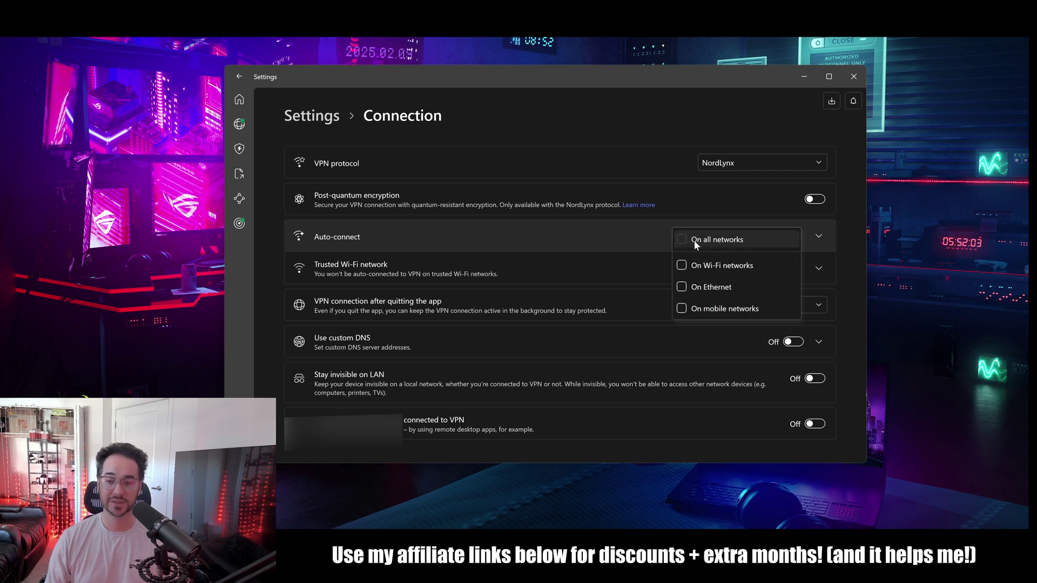
pyautogui.click(844, 239)
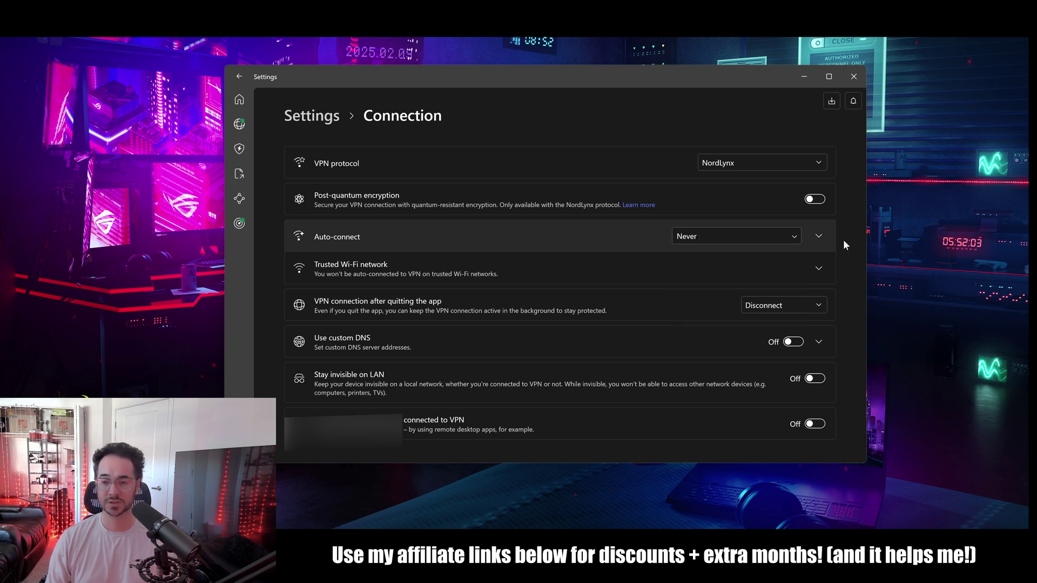
pyautogui.click(779, 243)
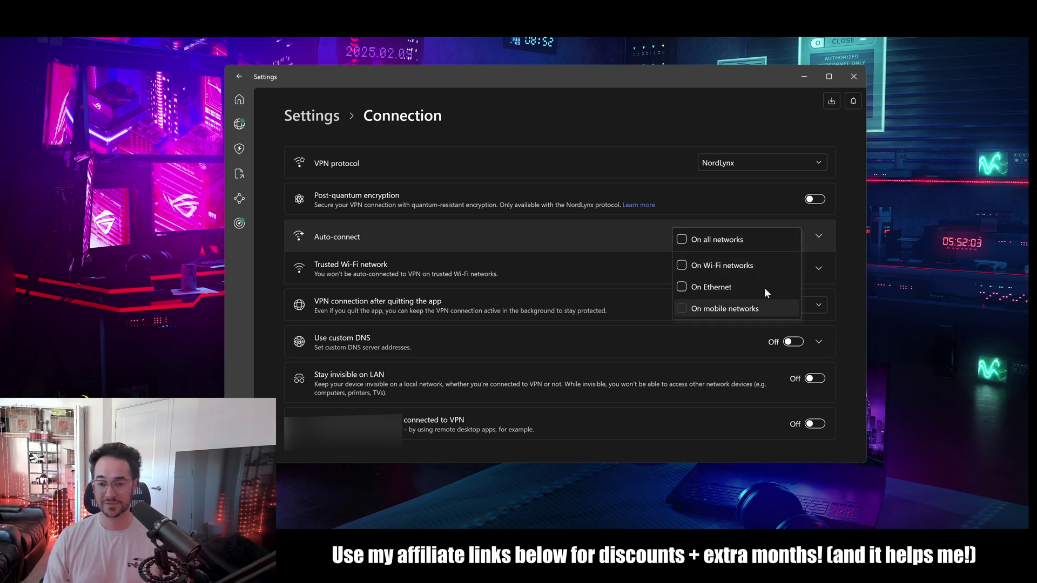
pyautogui.click(851, 243)
pyautogui.click(820, 267)
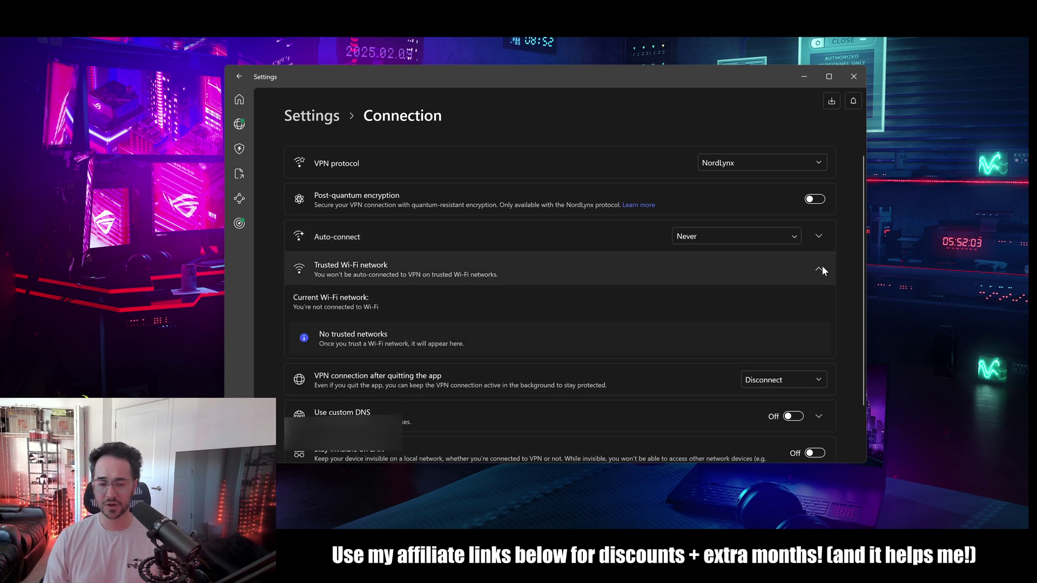
pyautogui.click(819, 265)
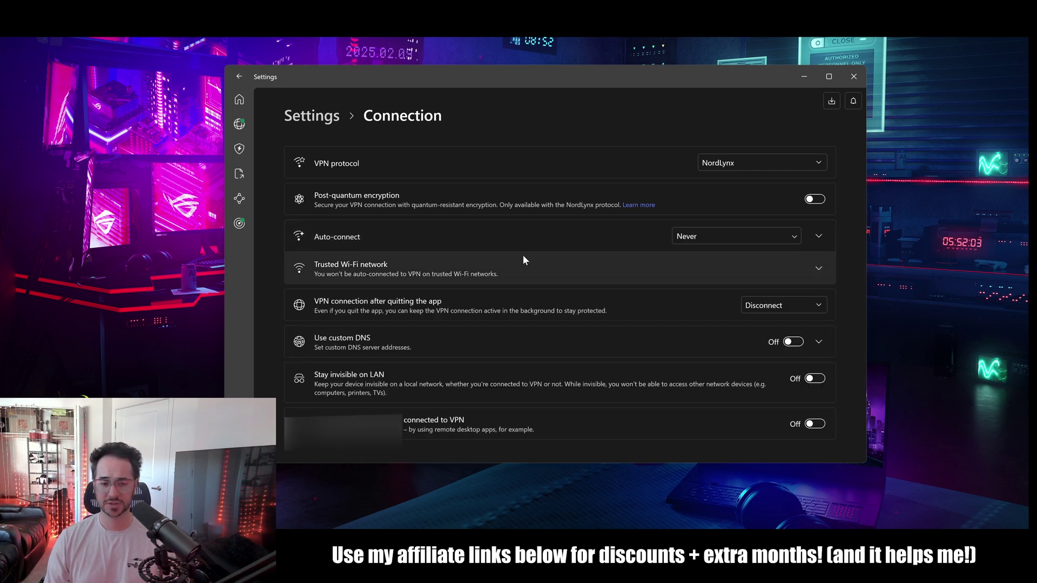
pyautogui.click(455, 261)
pyautogui.click(454, 261)
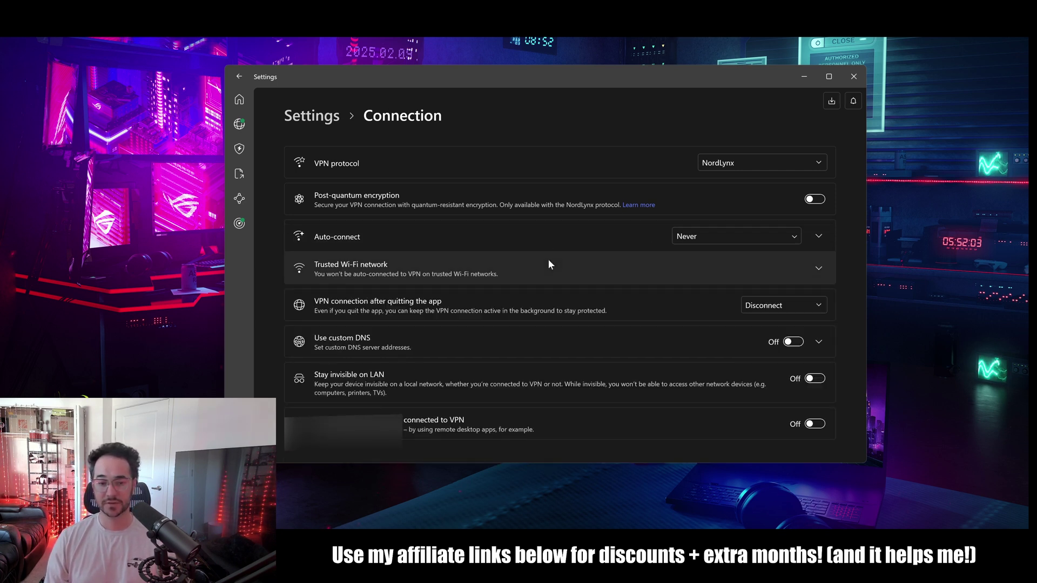
pyautogui.click(780, 307)
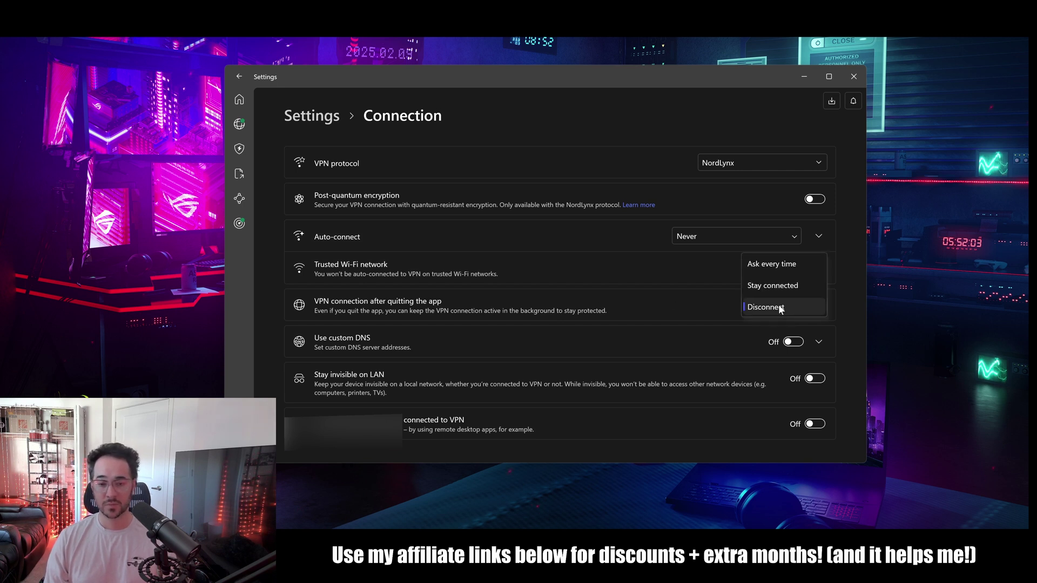
pyautogui.click(780, 306)
pyautogui.click(791, 305)
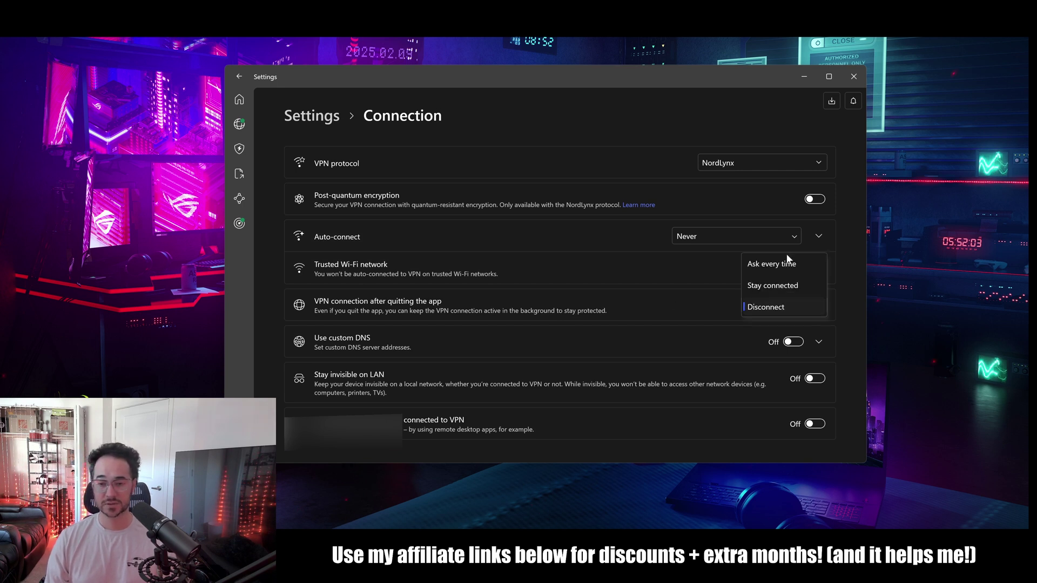
pyautogui.click(802, 306)
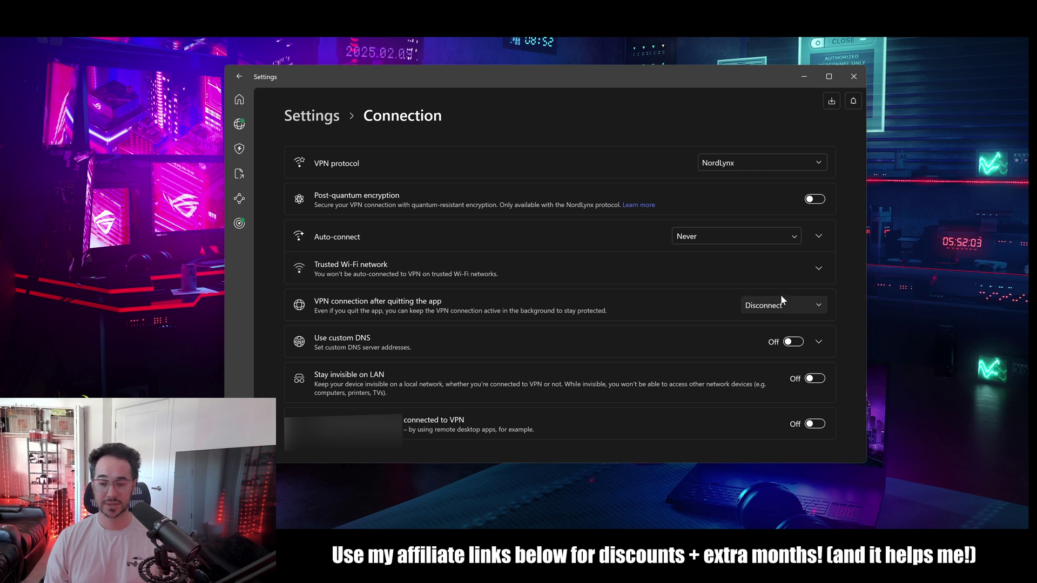
pyautogui.click(806, 306)
pyautogui.click(805, 306)
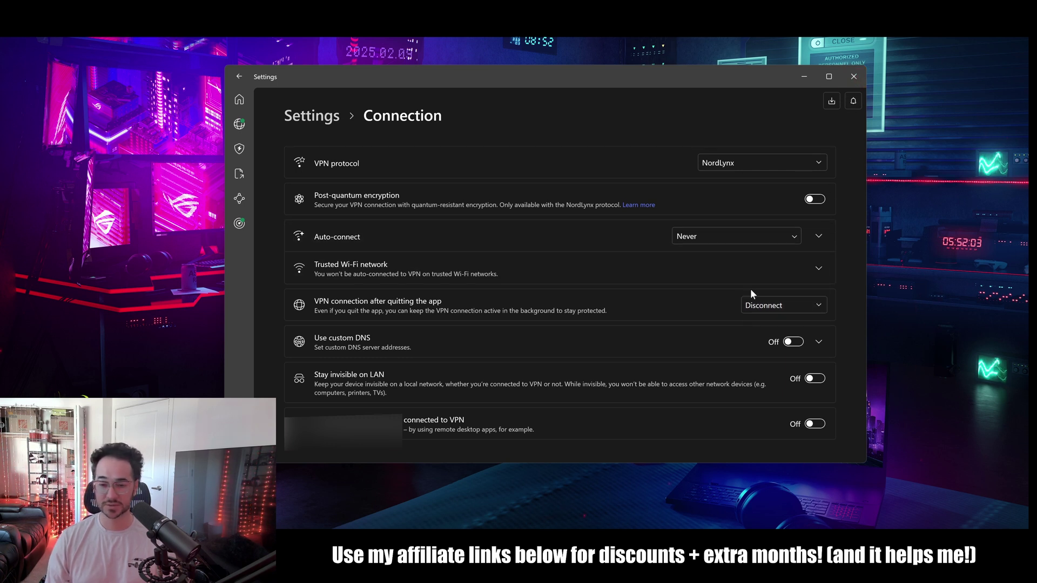
pyautogui.click(773, 306)
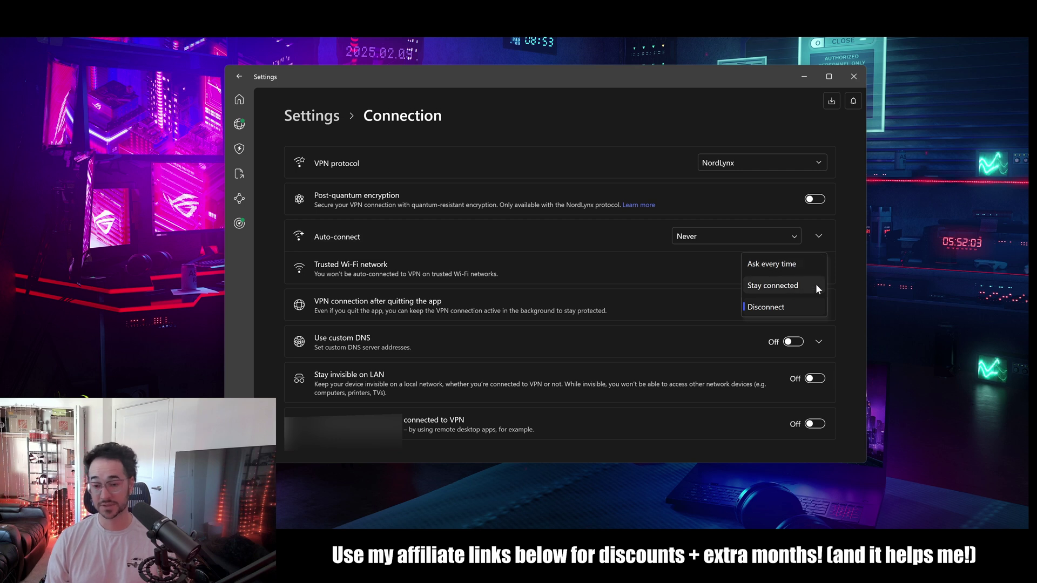
pyautogui.click(838, 283)
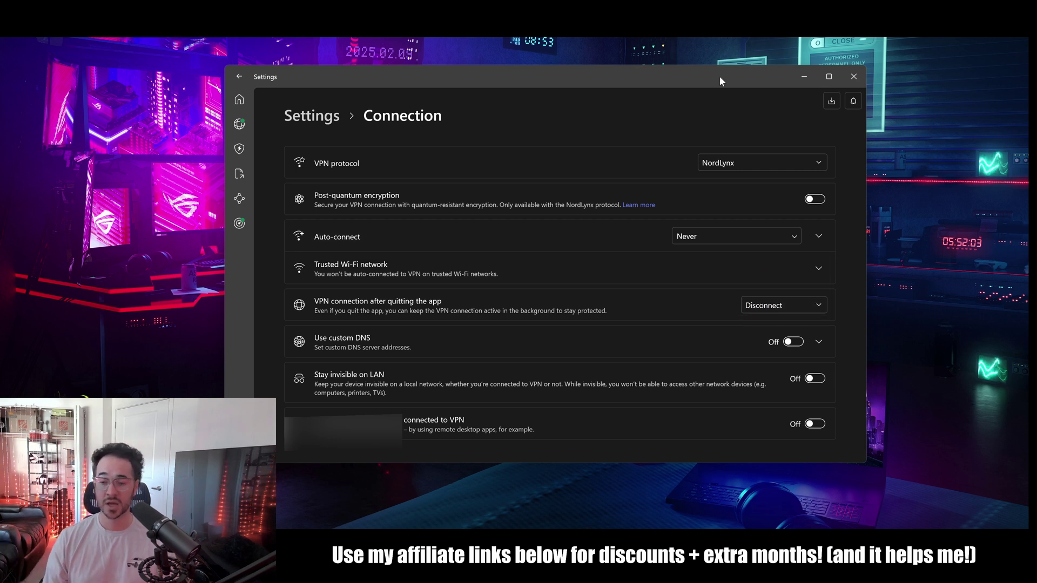
# - Expand the Use custom DNS row to show its four empty address fields, with custom DNS still off
pyautogui.click(825, 340)
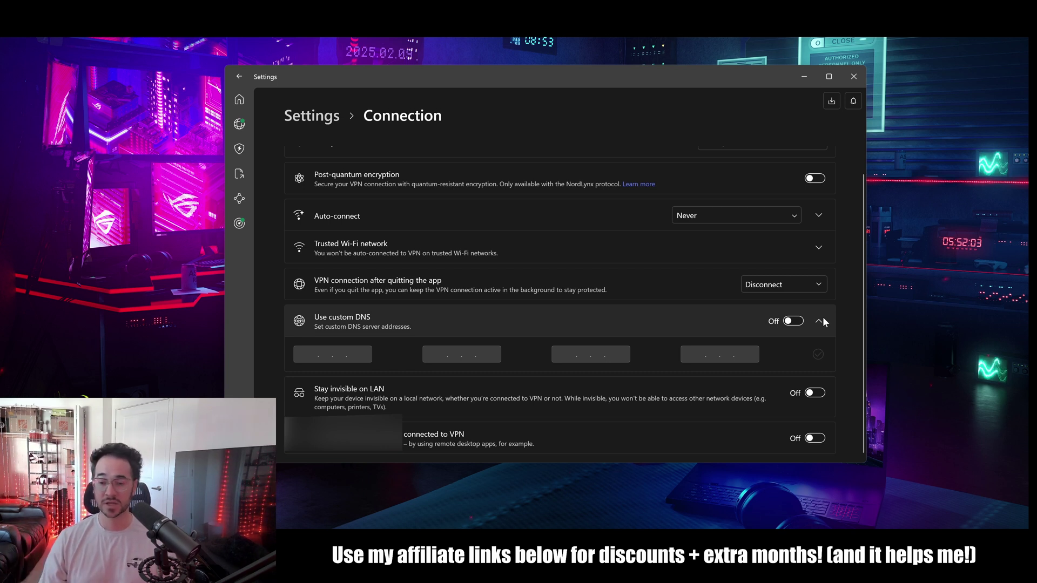
pyautogui.click(822, 321)
pyautogui.click(819, 340)
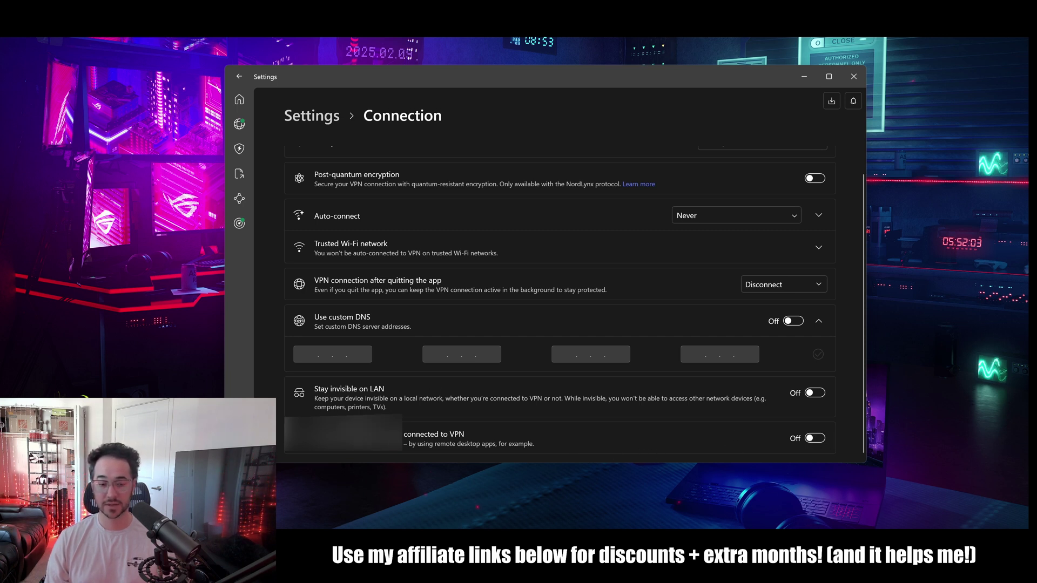
# - Open Kill Switch settings and look at App Kill Switch's app picker without adding any apps
pyautogui.click(316, 120)
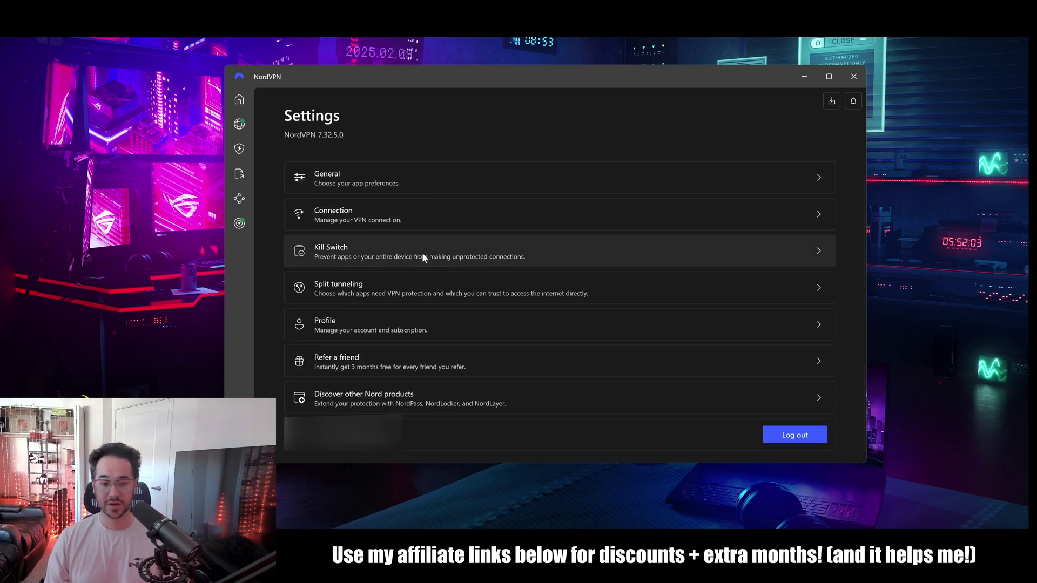
pyautogui.click(436, 255)
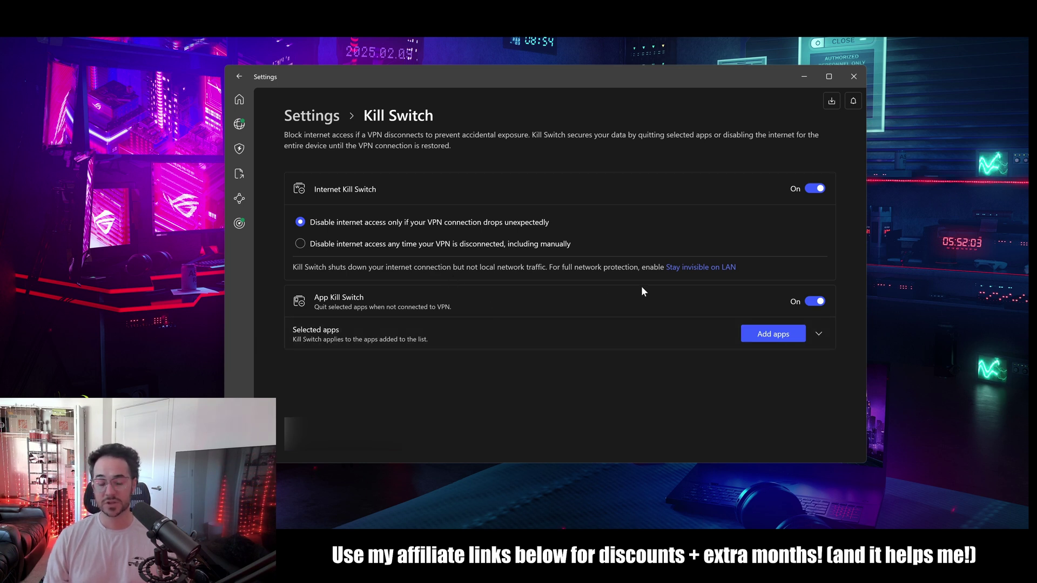
pyautogui.click(766, 332)
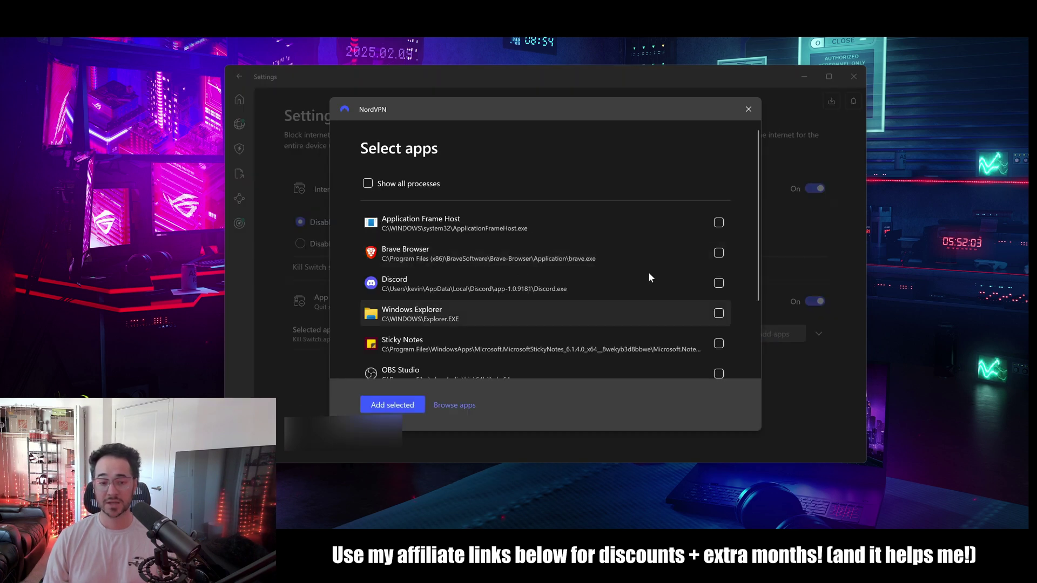
pyautogui.click(749, 108)
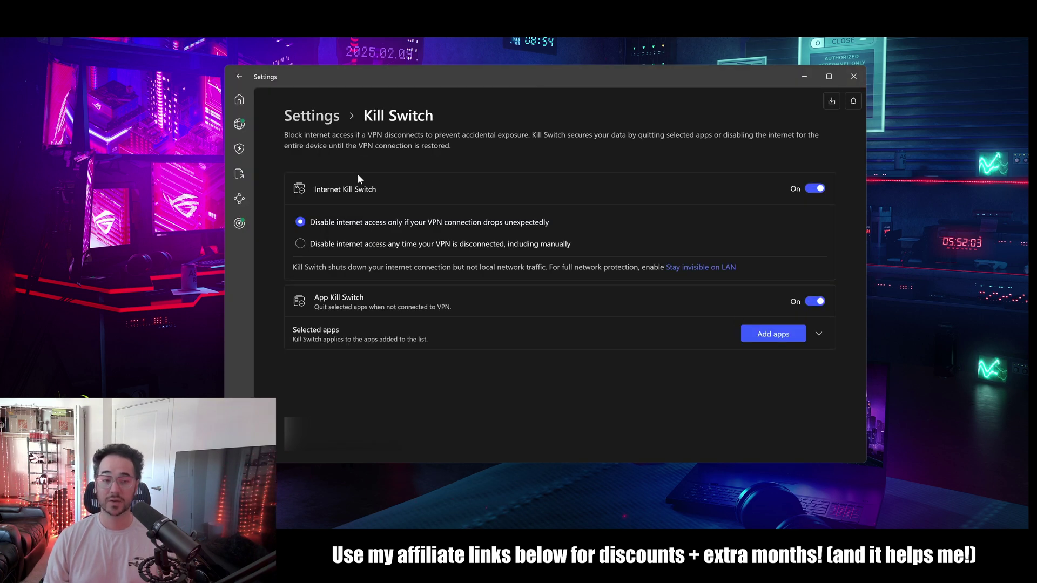
pyautogui.click(339, 117)
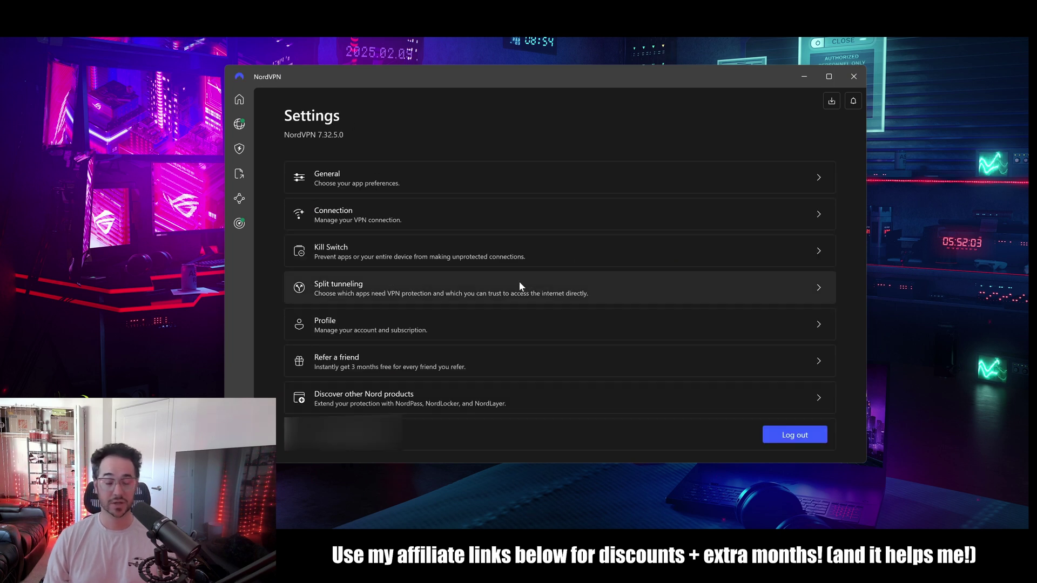
pyautogui.click(424, 252)
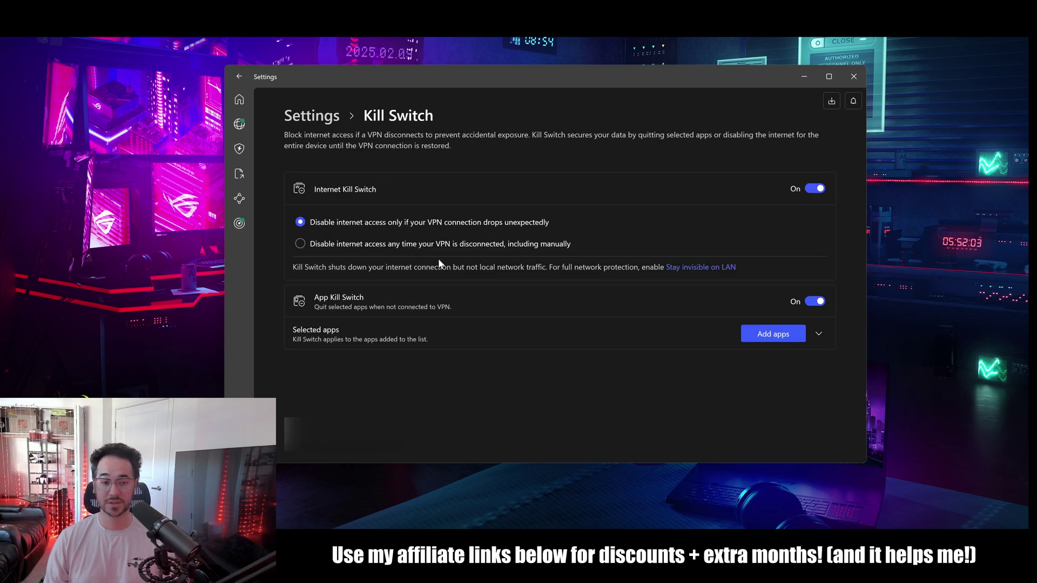
# - Check the Split tunneling type options, keep Disable VPN for selected apps, and return to Settings
pyautogui.click(330, 115)
pyautogui.click(381, 284)
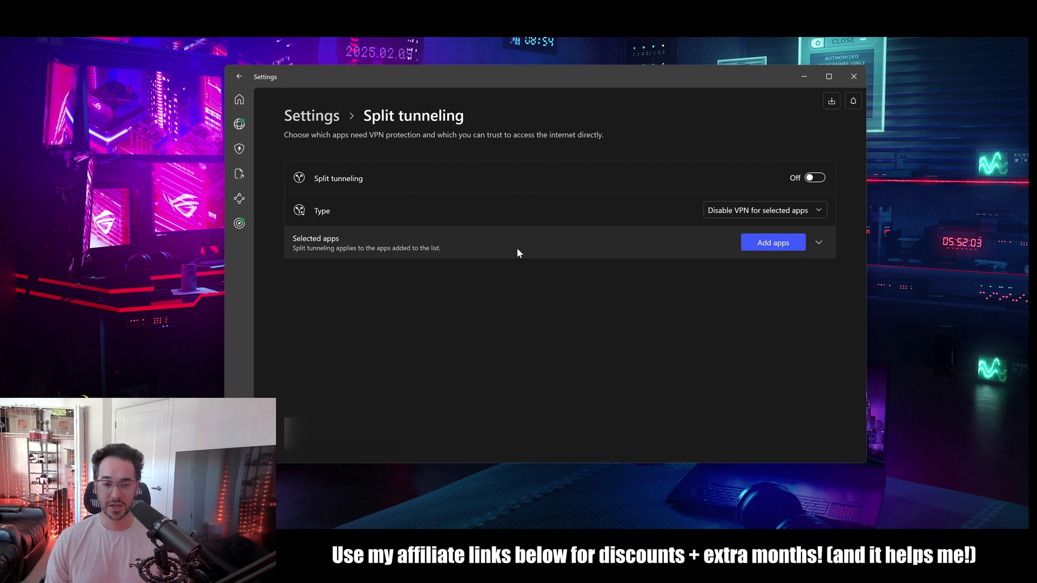
pyautogui.click(803, 211)
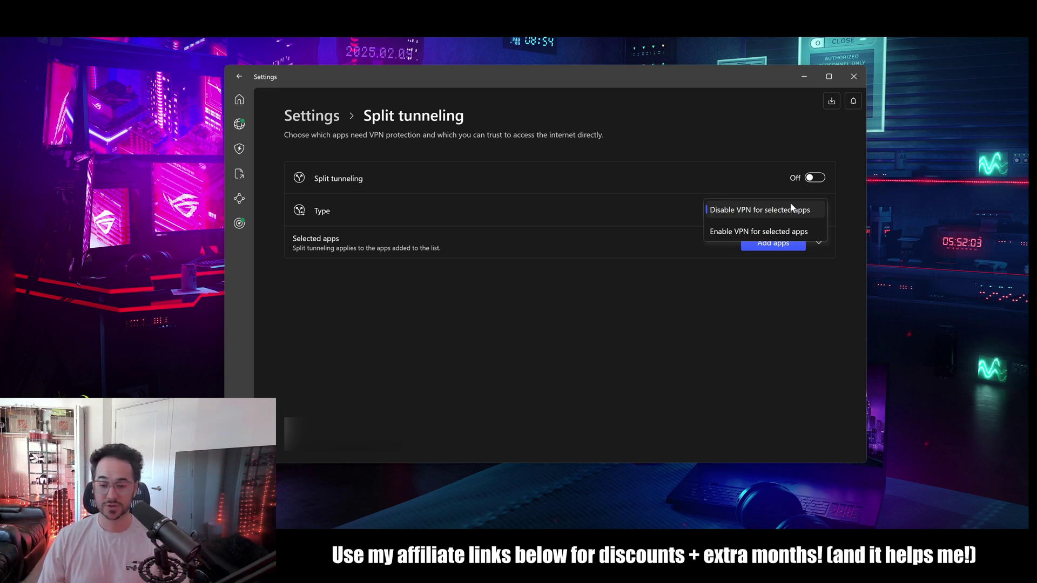
pyautogui.click(845, 242)
pyautogui.click(324, 116)
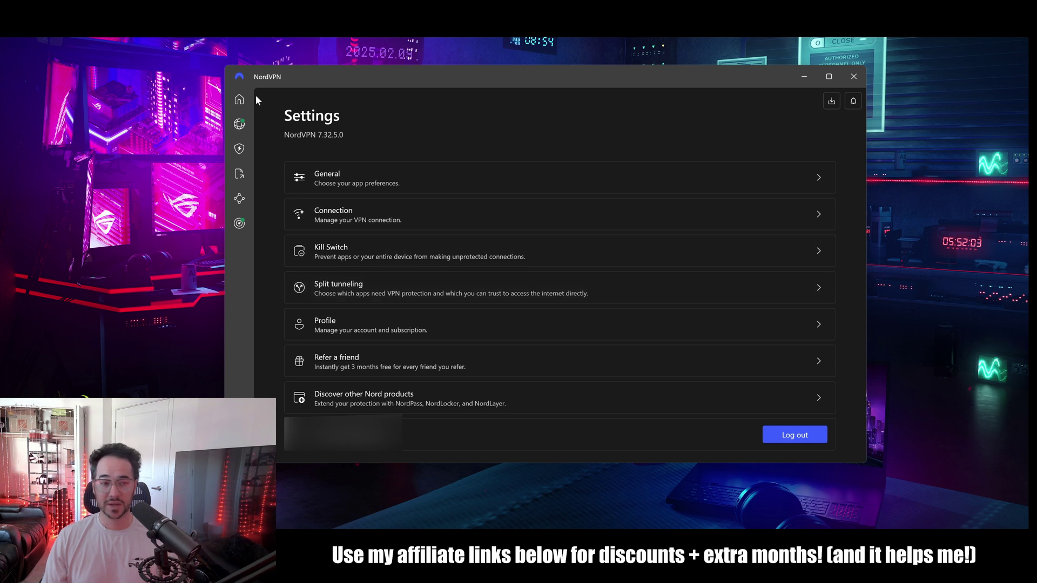
# - On the home screen, browse the Specialty servers and Devices tabs, return to Countries, and nudge the window up-left
pyautogui.click(240, 99)
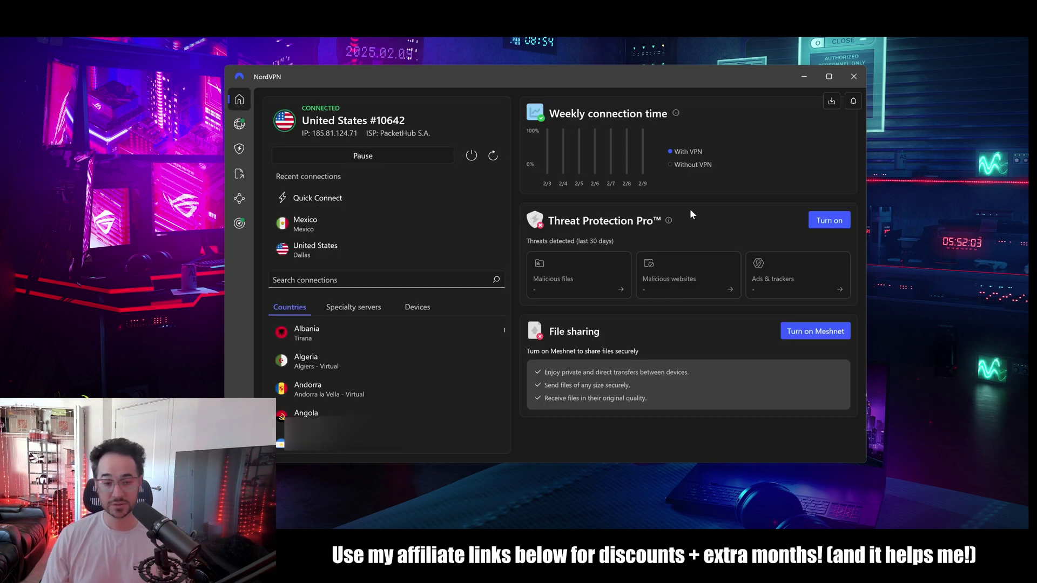
pyautogui.click(374, 310)
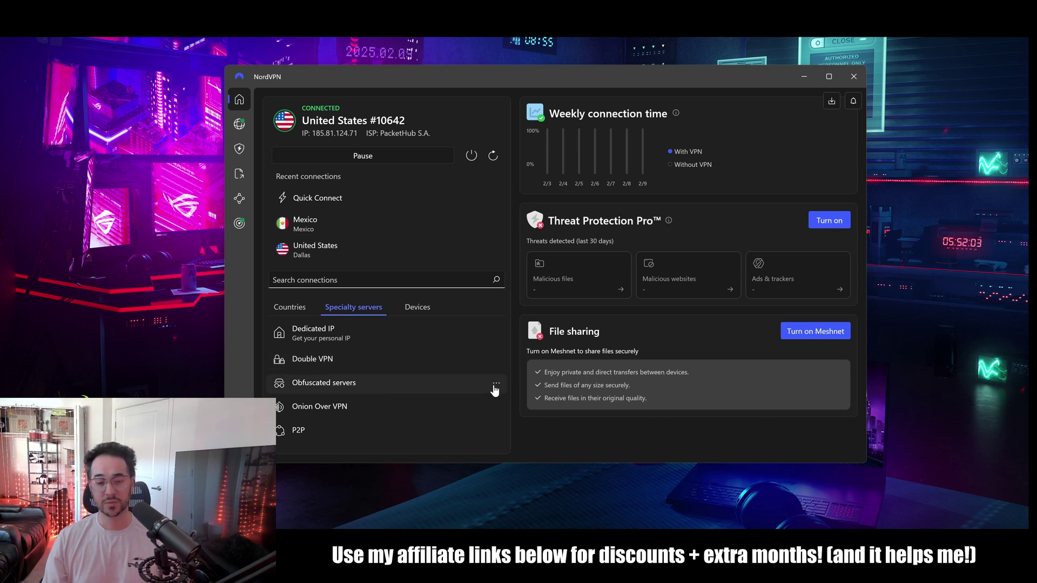
pyautogui.click(417, 308)
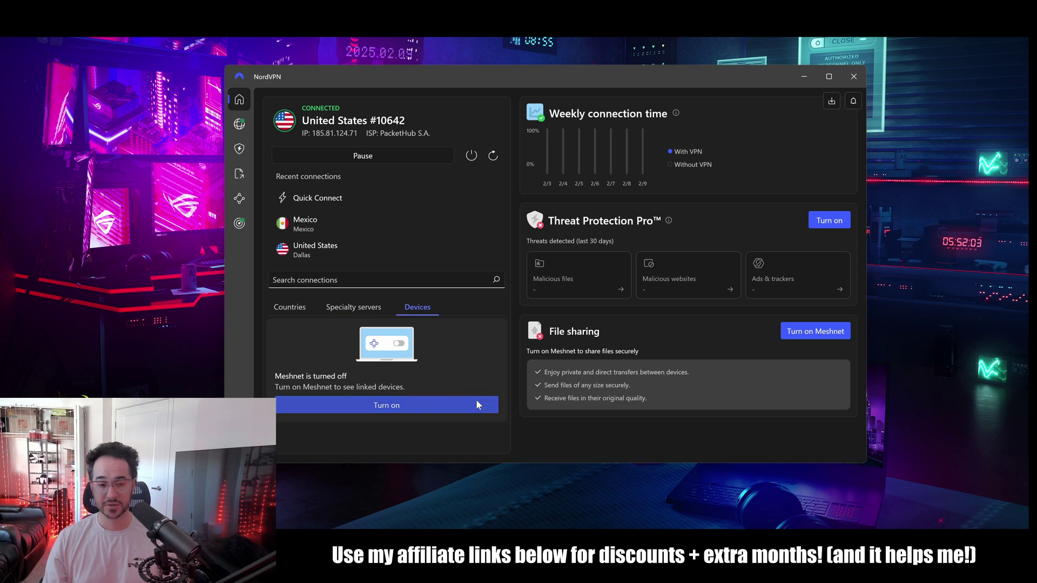
pyautogui.click(300, 310)
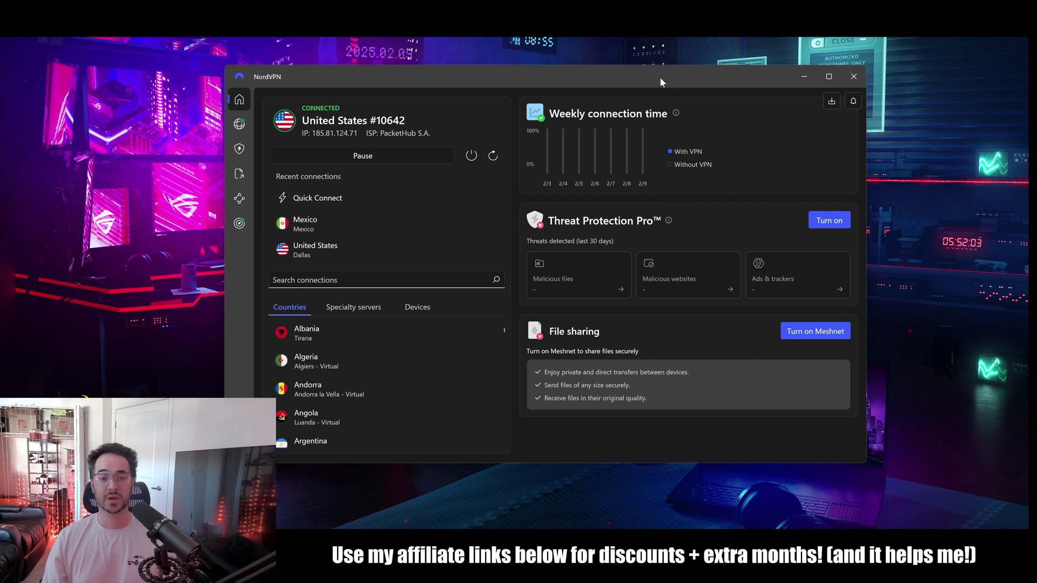
pyautogui.moveTo(658, 76); pyautogui.dragTo(632, 67)
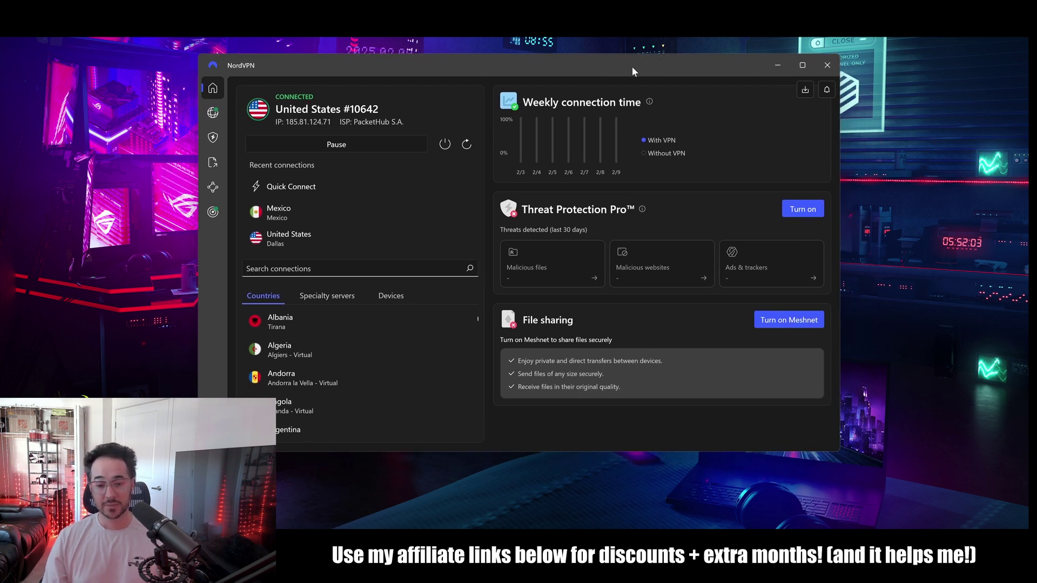